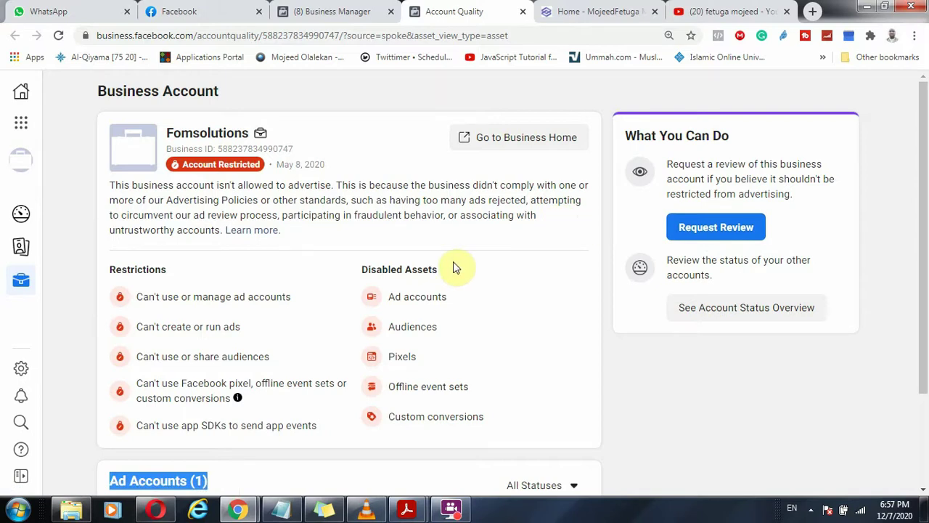
Highlight the Facebook Ads Account and Business Manager notes, then show the restricted account page.
{"action": "left_click", "coordinate": [289, 513]}
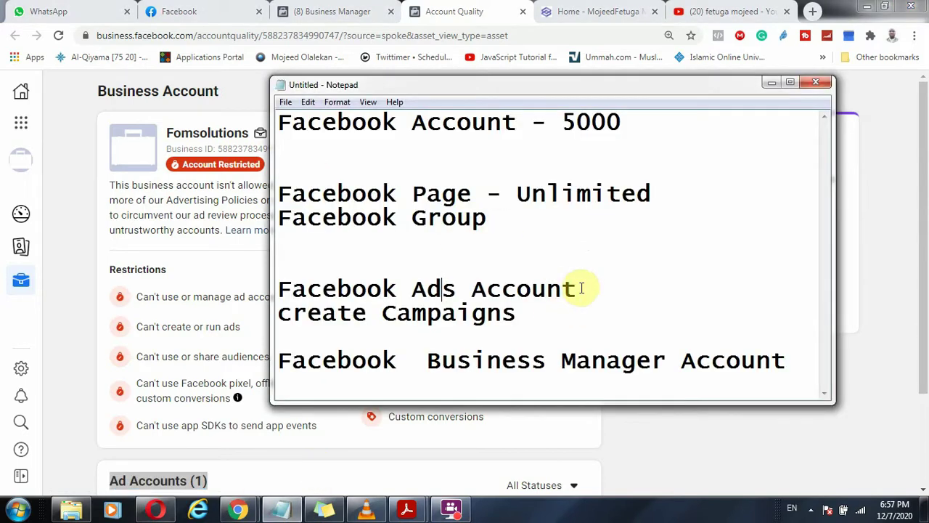
{"action": "left_click_drag", "start_coordinate": [581, 288], "coordinate": [276, 314]}
{"action": "left_click_drag", "start_coordinate": [533, 360], "coordinate": [251, 286]}
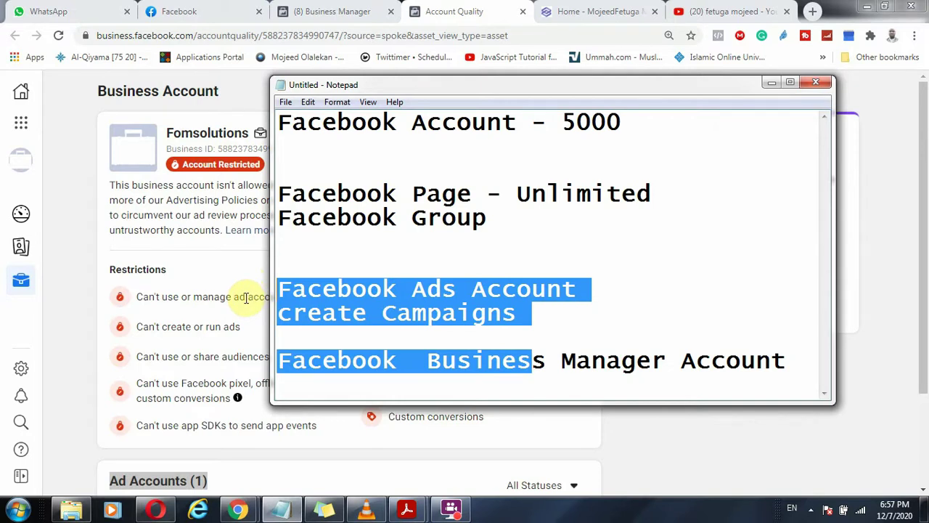
{"action": "left_click", "coordinate": [246, 297]}
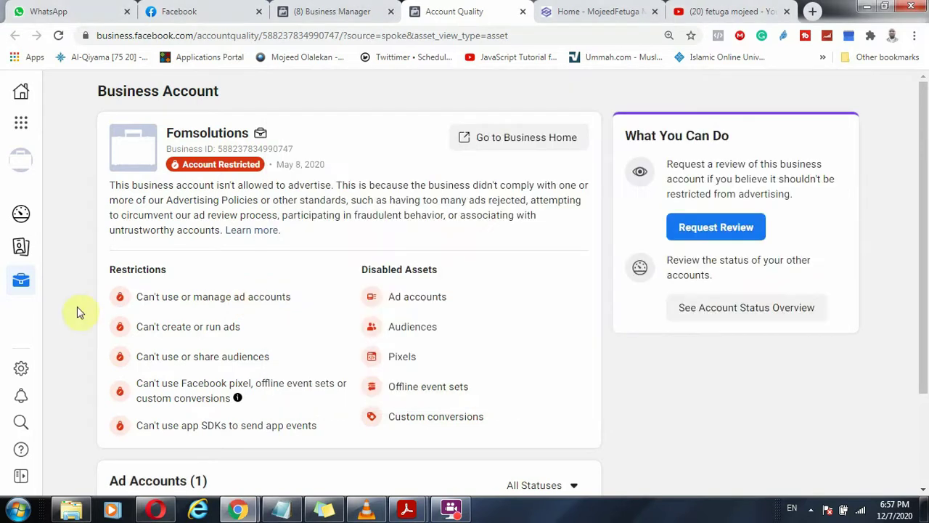
Walk through the Ads Account, Business Manager, 5000-limit and Facebook Page/Group lines in the notes.
{"action": "left_click", "coordinate": [280, 511]}
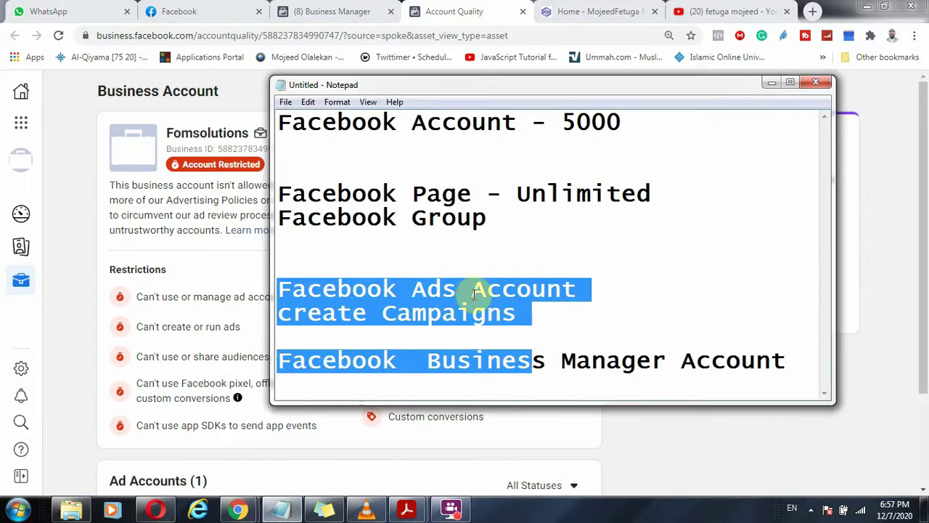
{"action": "left_click_drag", "start_coordinate": [306, 289], "coordinate": [465, 333]}
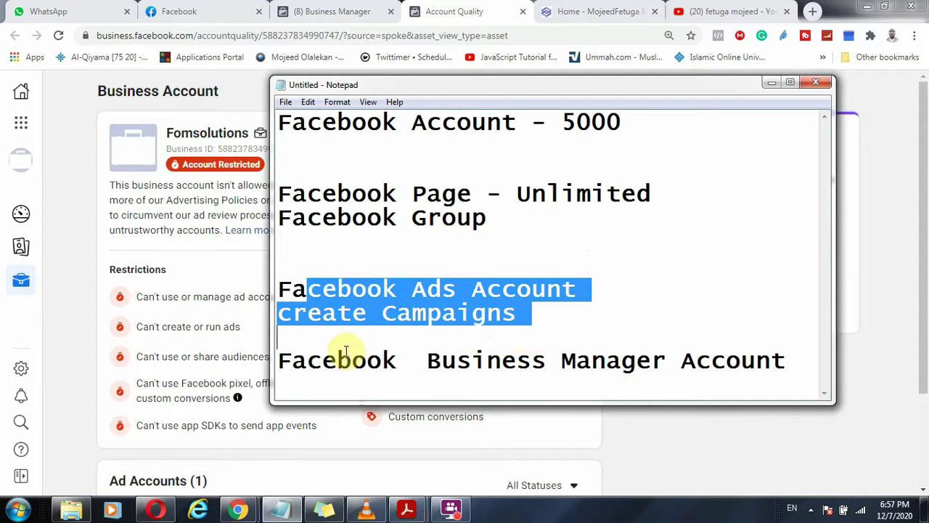
{"action": "left_click_drag", "start_coordinate": [352, 361], "coordinate": [598, 374]}
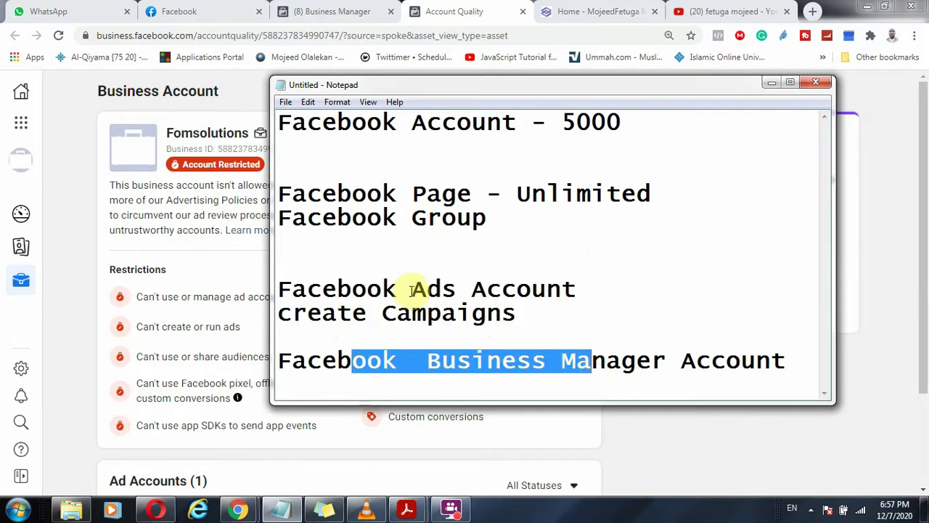
{"action": "left_click_drag", "start_coordinate": [412, 289], "coordinate": [639, 374]}
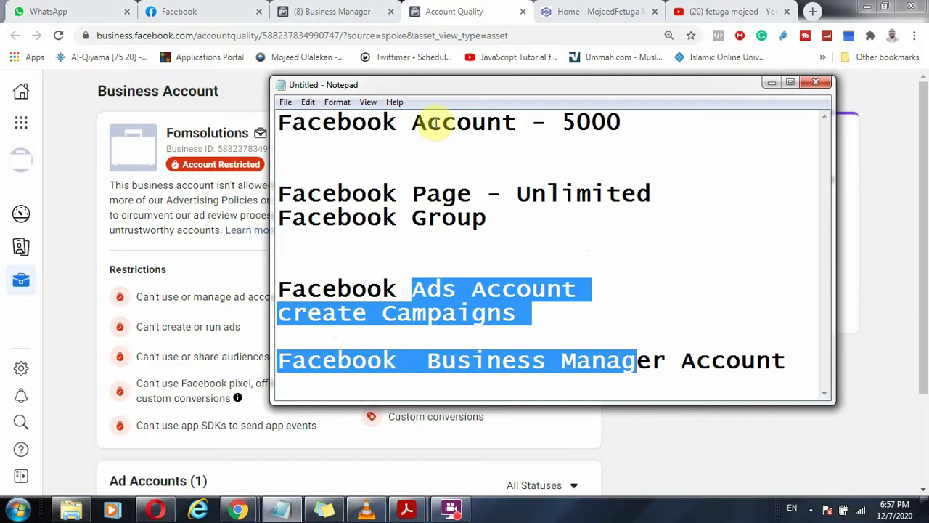
{"action": "left_click_drag", "start_coordinate": [442, 124], "coordinate": [564, 162]}
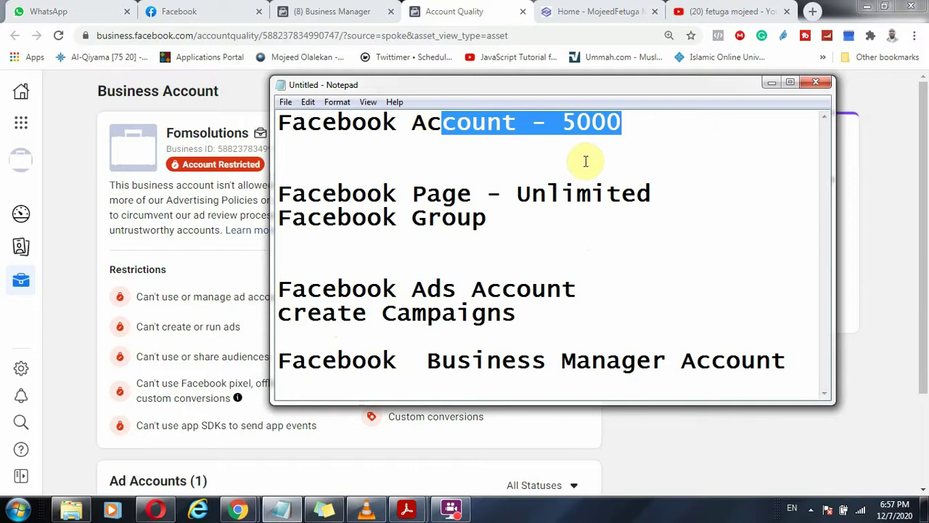
{"action": "left_click_drag", "start_coordinate": [488, 218], "coordinate": [315, 175]}
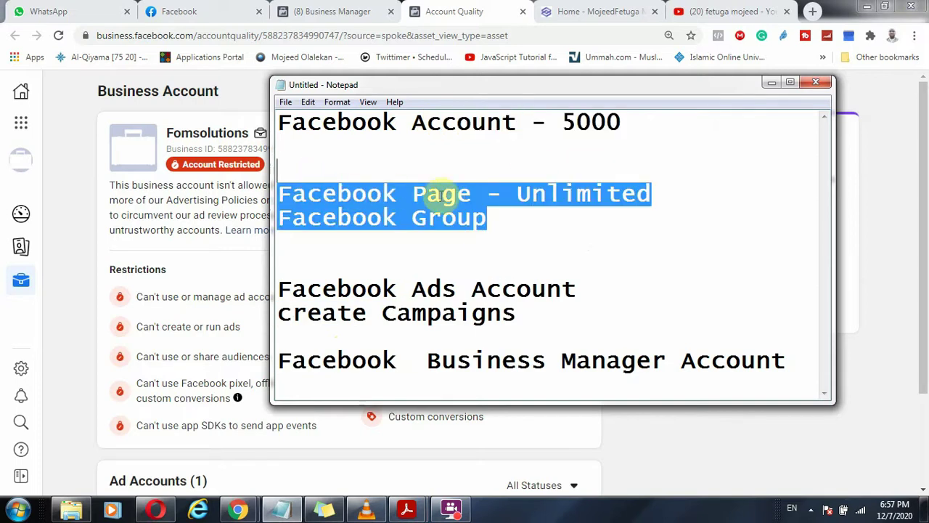
Re-highlight the 5000 limit, Facebook Page and Ads notes, then show the restricted business account page.
{"action": "left_click", "coordinate": [441, 192]}
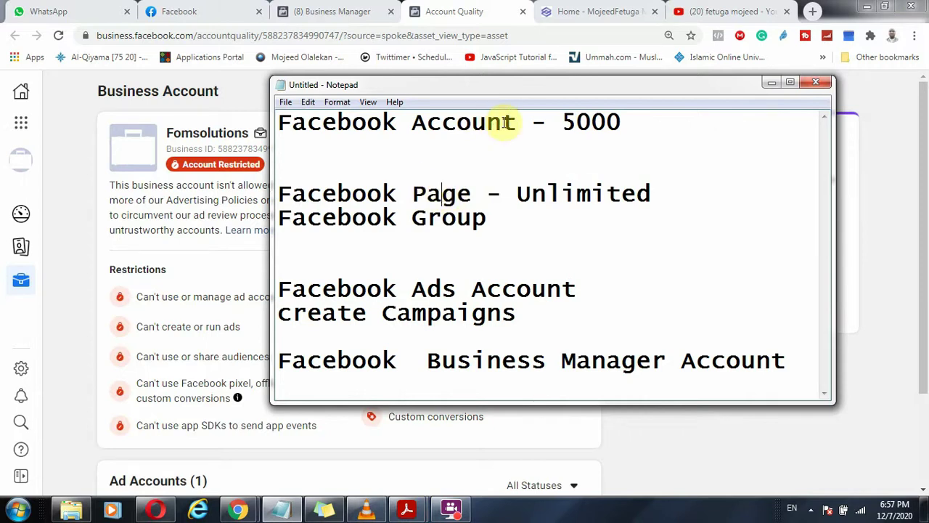
{"action": "left_click_drag", "start_coordinate": [505, 120], "coordinate": [349, 137]}
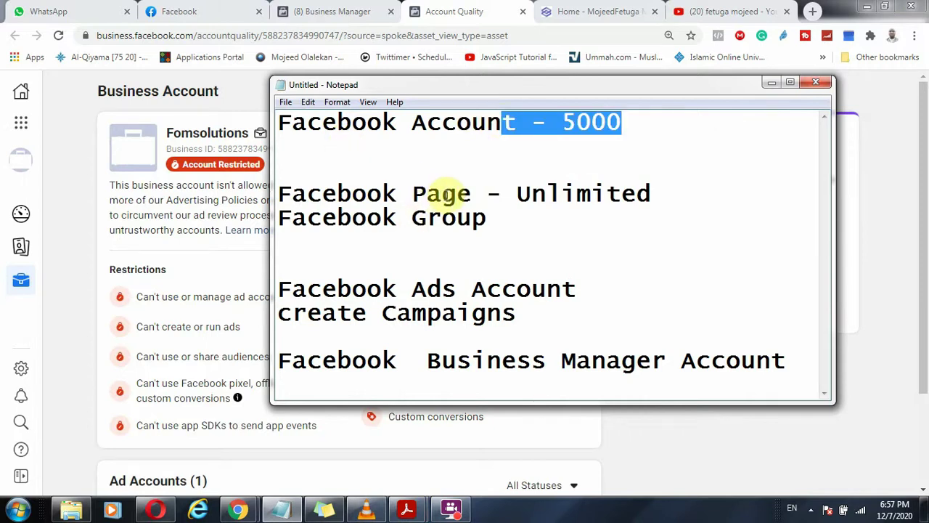
{"action": "left_click_drag", "start_coordinate": [442, 191], "coordinate": [383, 193]}
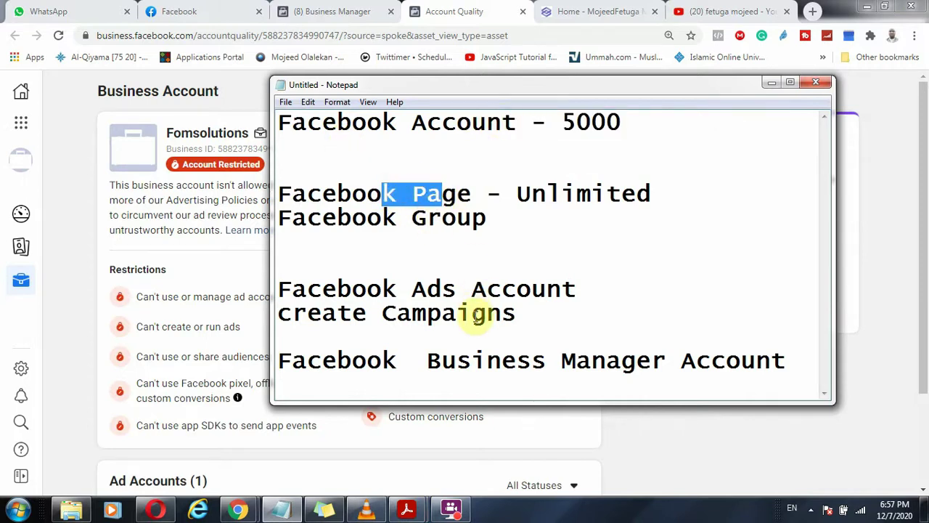
{"action": "left_click_drag", "start_coordinate": [456, 288], "coordinate": [365, 289]}
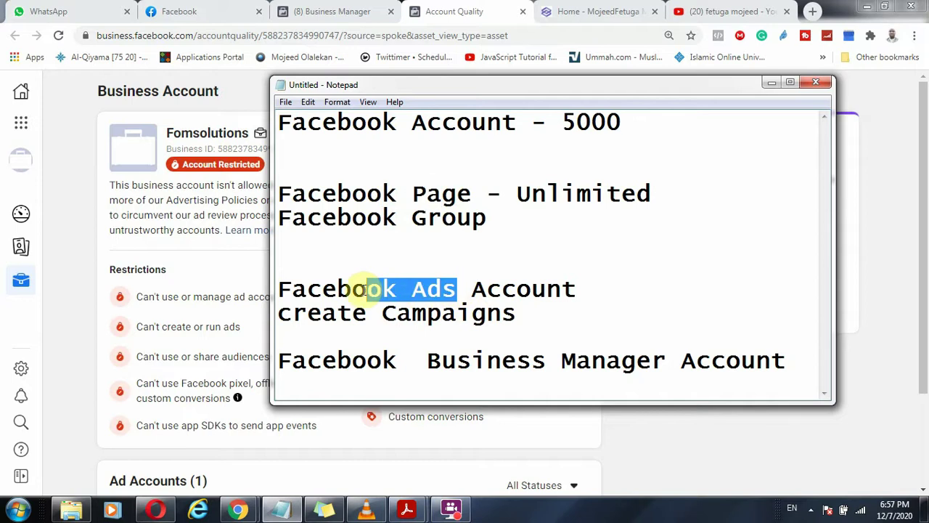
{"action": "left_click", "coordinate": [83, 254]}
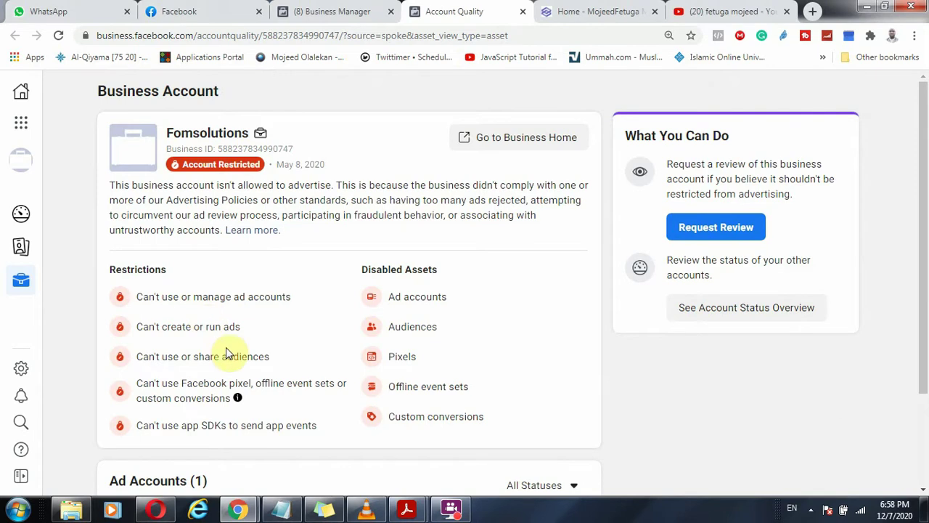
Highlight Facebook Account, Facebook Ads Account and Facebook Page in the notes, then go to the Facebook home feed.
{"action": "left_click", "coordinate": [288, 510]}
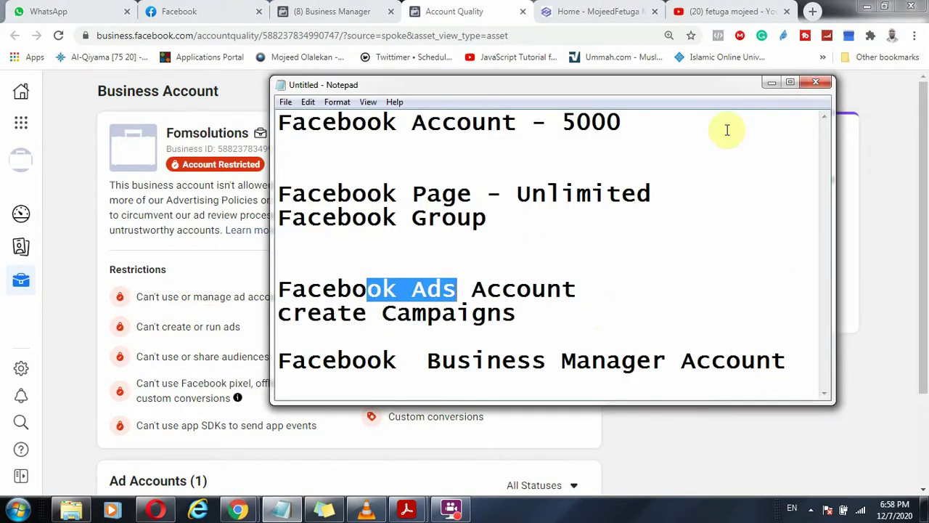
{"action": "left_click_drag", "start_coordinate": [502, 122], "coordinate": [337, 131]}
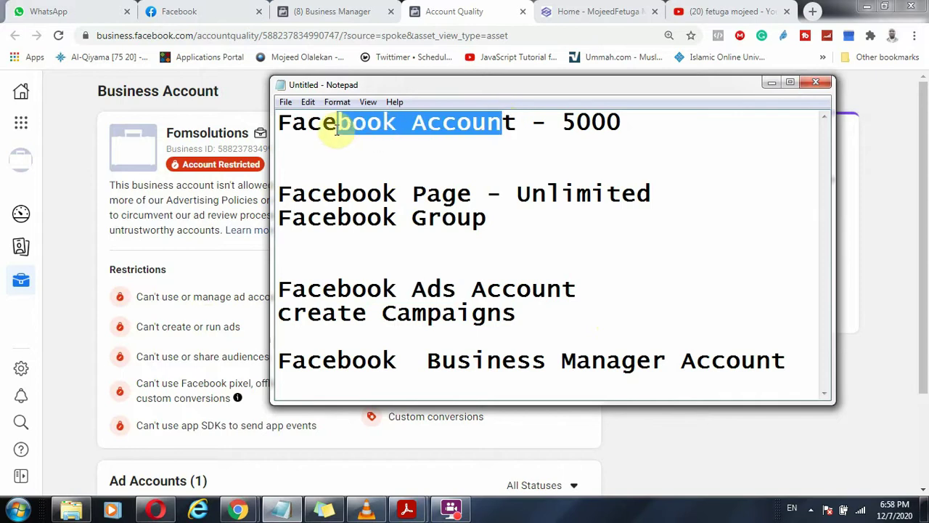
{"action": "left_click", "coordinate": [437, 141]}
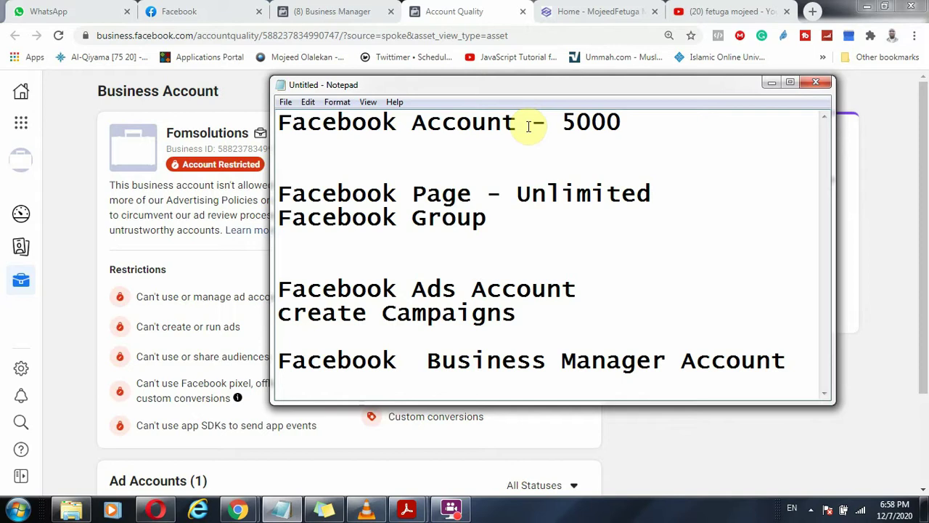
{"action": "left_click_drag", "start_coordinate": [534, 124], "coordinate": [338, 128]}
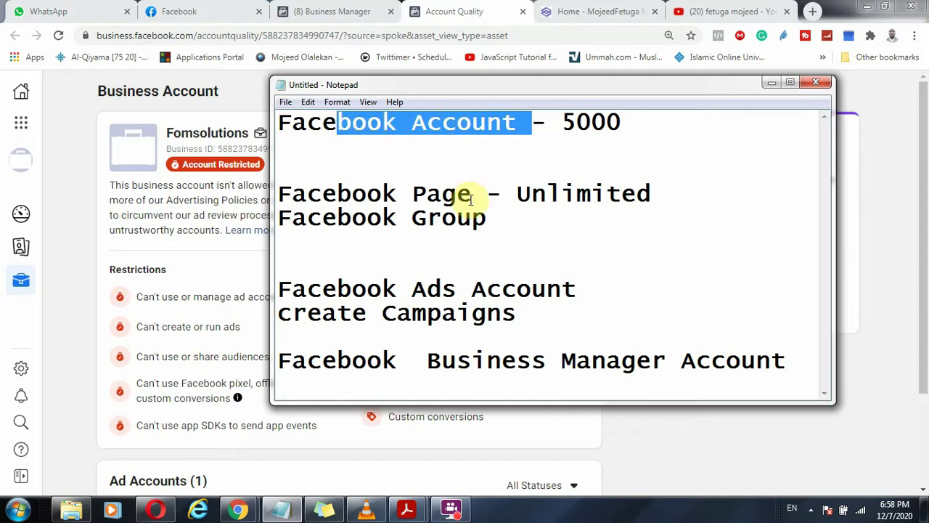
{"action": "left_click_drag", "start_coordinate": [546, 298], "coordinate": [326, 290]}
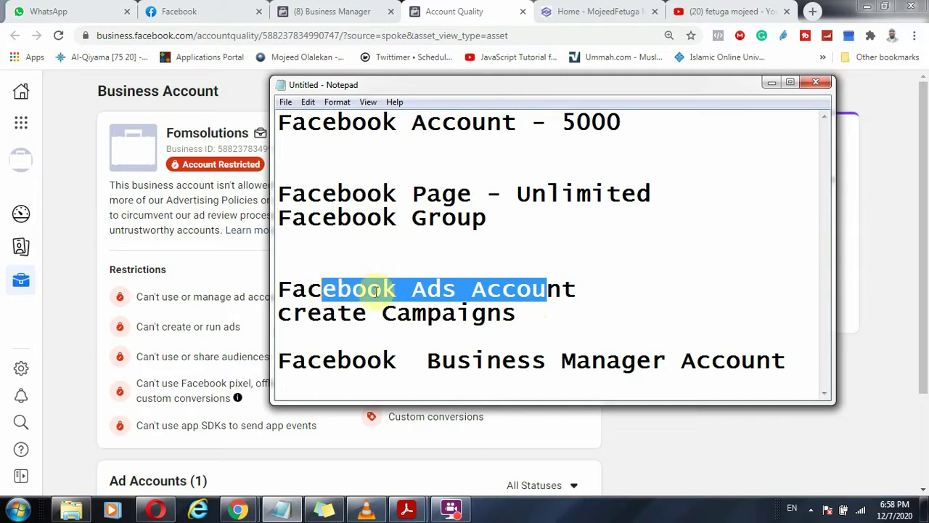
{"action": "left_click", "coordinate": [459, 193]}
{"action": "left_click_drag", "start_coordinate": [460, 193], "coordinate": [313, 211]}
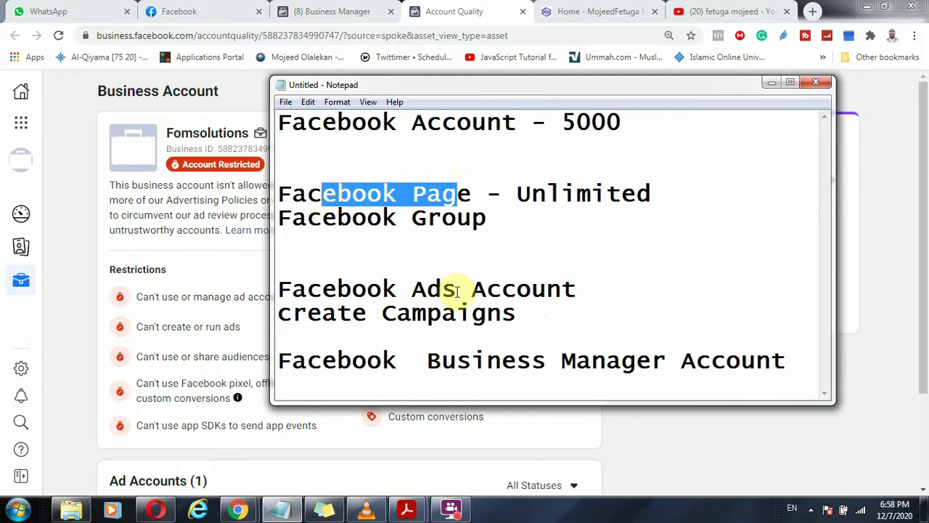
{"action": "left_click_drag", "start_coordinate": [488, 122], "coordinate": [282, 114]}
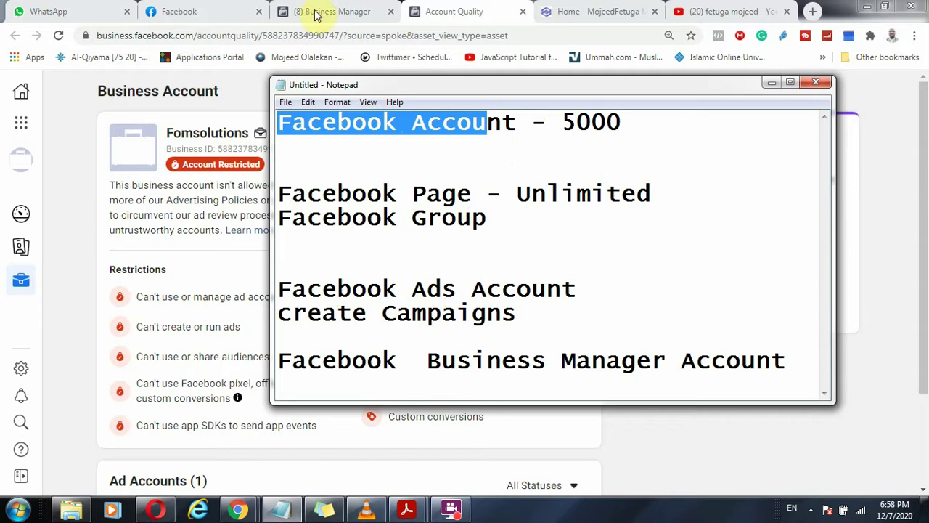
{"action": "left_click", "coordinate": [218, 11]}
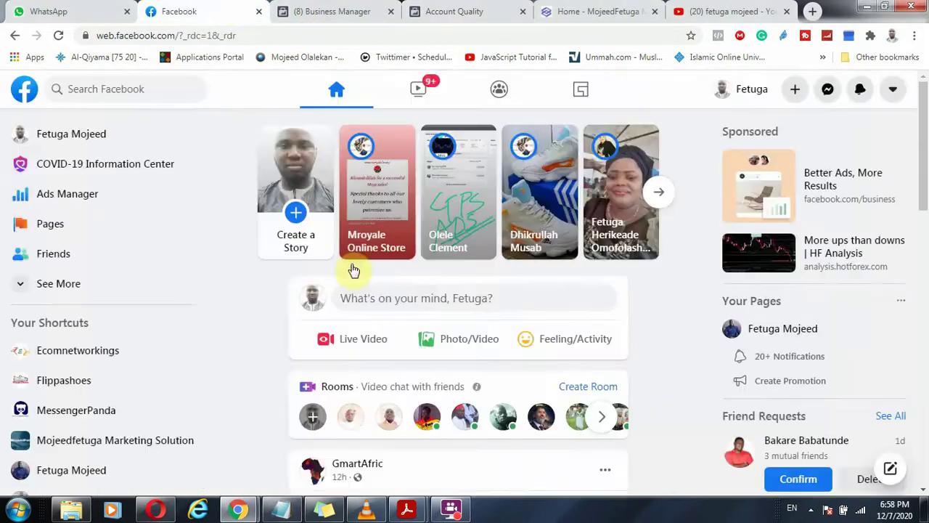
Open the managed marketing agency page's Settings and go to Page Roles.
{"action": "left_click", "coordinate": [66, 227]}
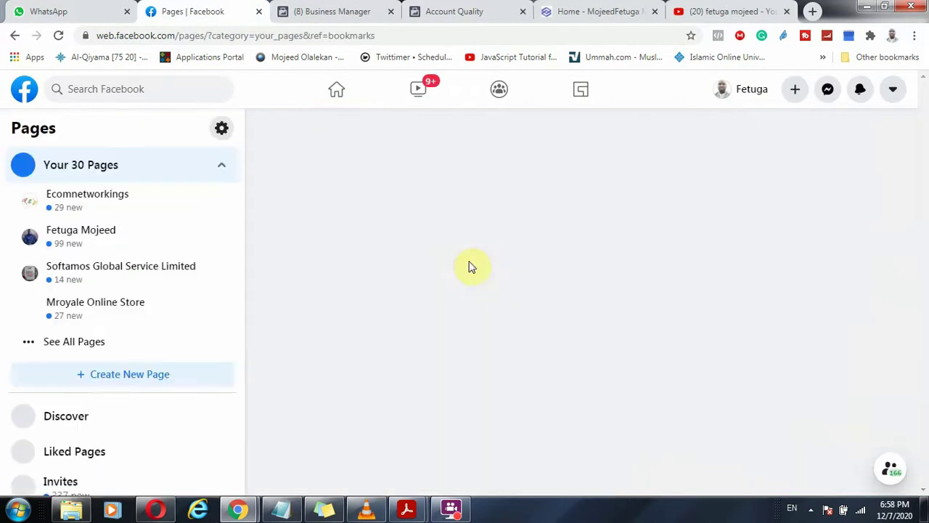
{"action": "left_click", "coordinate": [98, 234]}
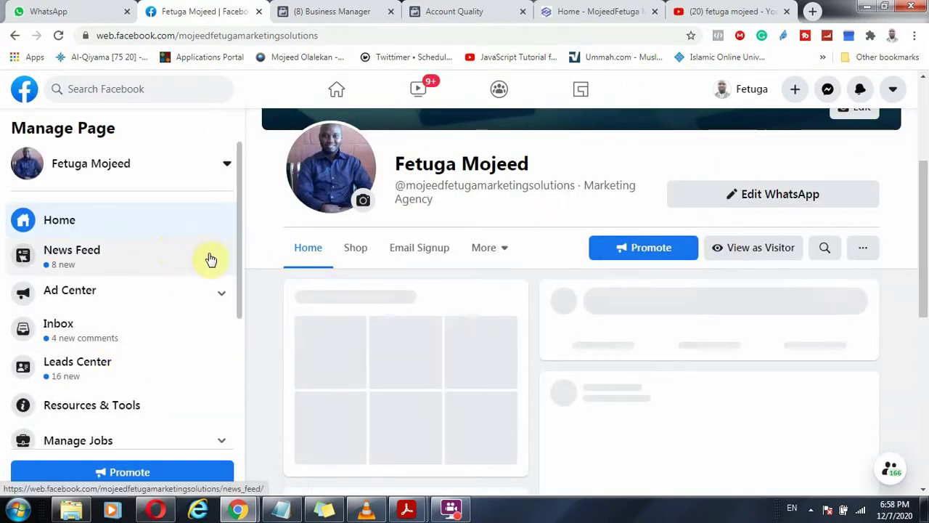
{"action": "scroll", "coordinate": [114, 335], "scroll_direction": "down", "scroll_amount": 3}
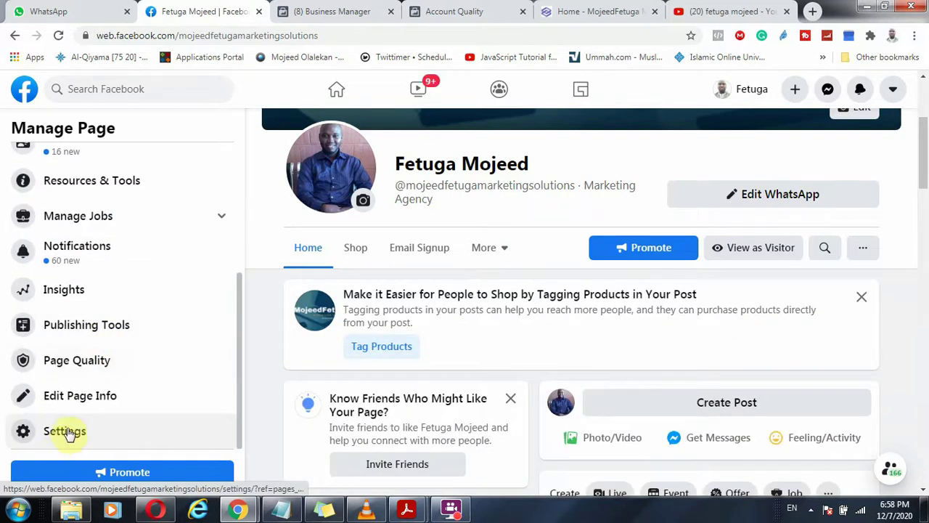
{"action": "left_click", "coordinate": [72, 430]}
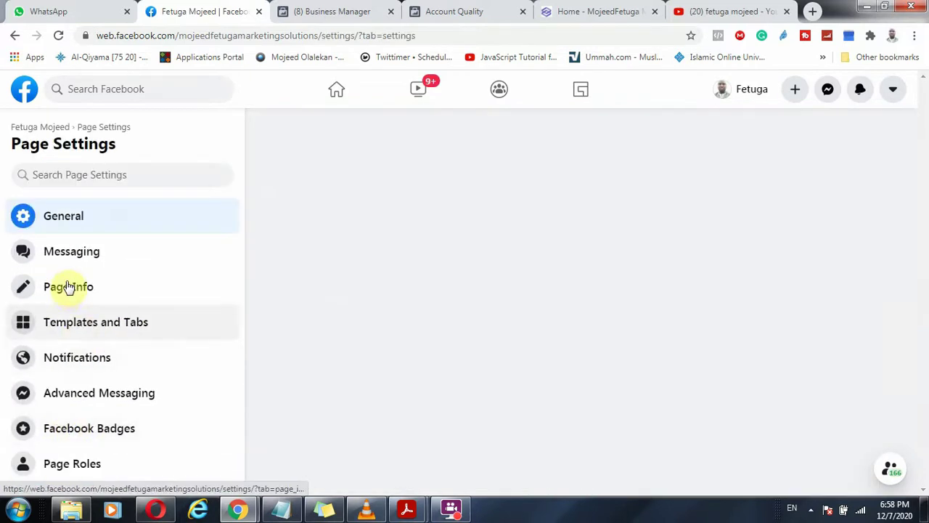
{"action": "scroll", "coordinate": [80, 385], "scroll_direction": "down", "scroll_amount": 3}
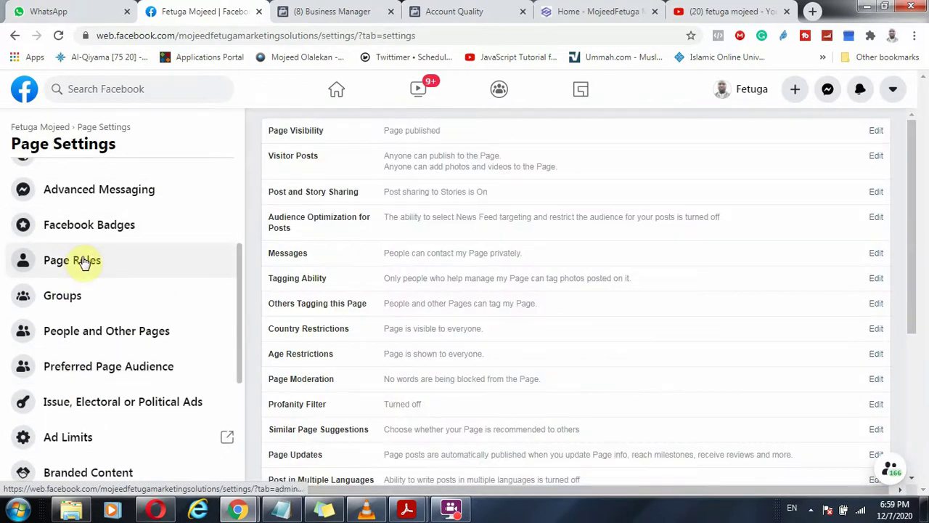
{"action": "left_click", "coordinate": [82, 260]}
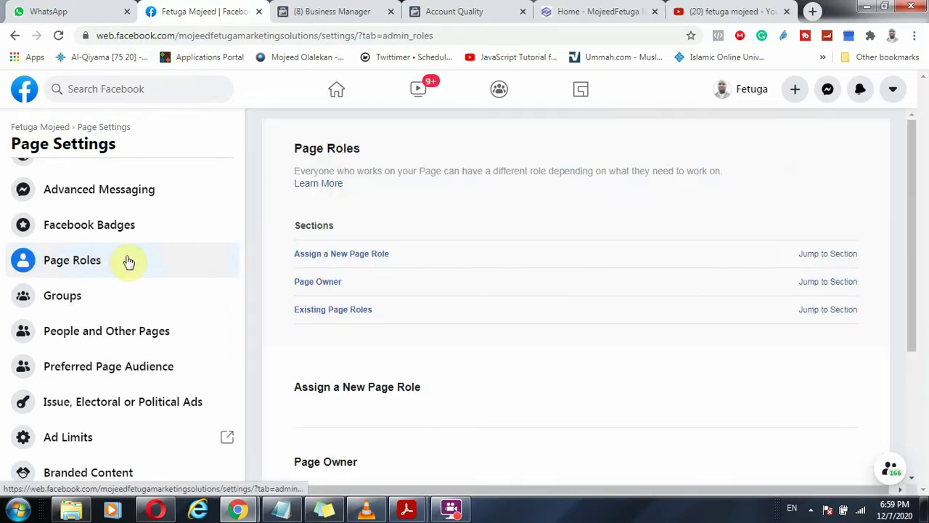
Highlight the Facebook Page, Ads Account and Business Manager entries in the notes.
{"action": "left_click", "coordinate": [299, 505]}
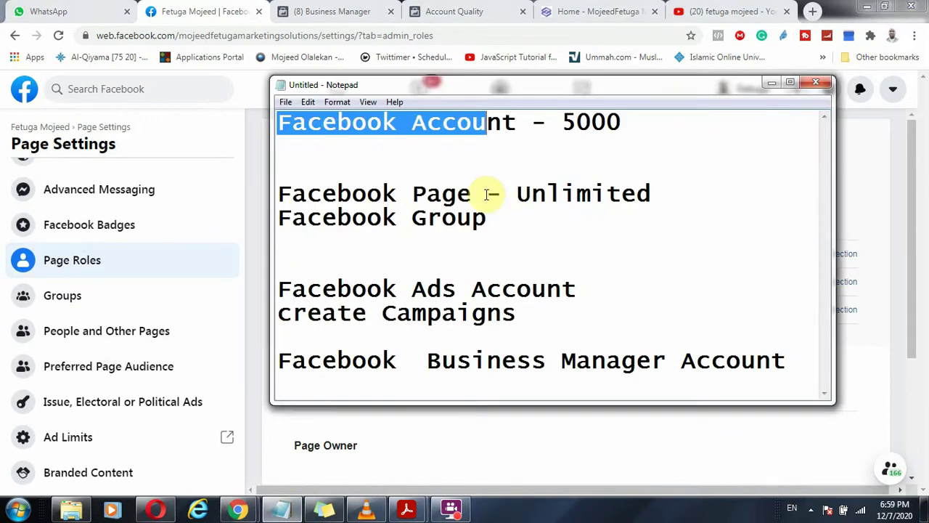
{"action": "left_click_drag", "start_coordinate": [473, 194], "coordinate": [407, 193]}
{"action": "left_click_drag", "start_coordinate": [396, 272], "coordinate": [598, 343]}
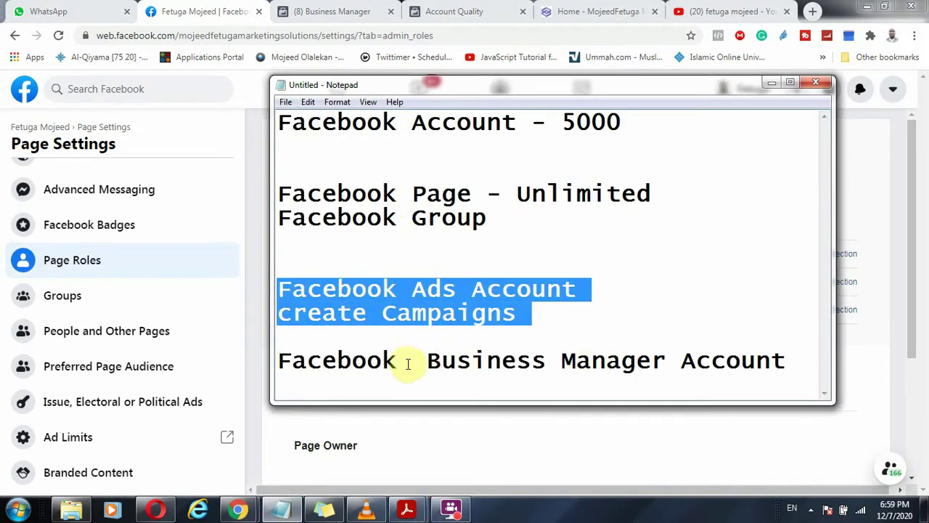
{"action": "left_click_drag", "start_coordinate": [427, 361], "coordinate": [575, 381]}
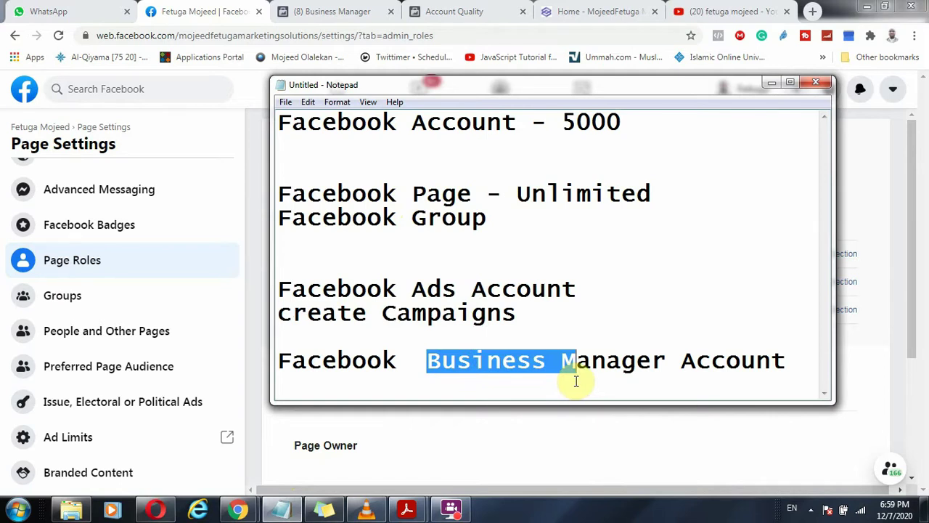
{"action": "left_click_drag", "start_coordinate": [488, 193], "coordinate": [366, 193]}
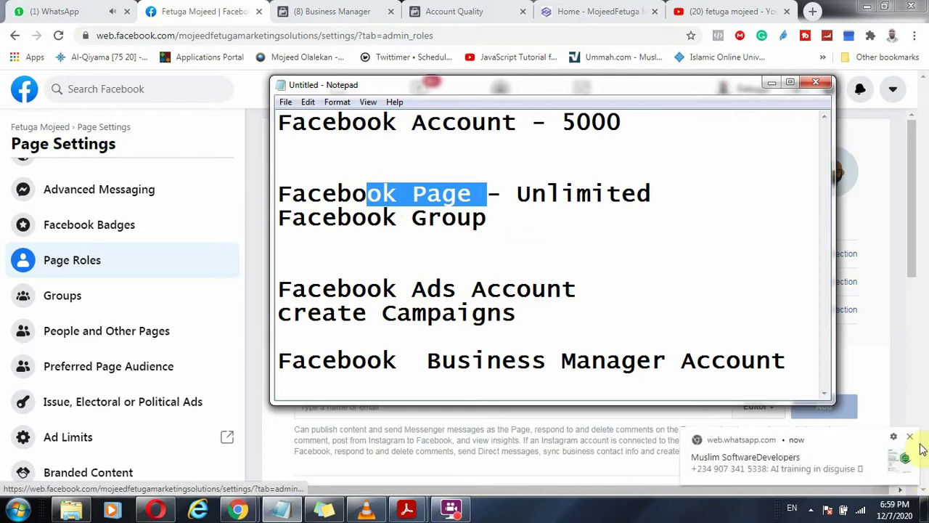
Dismiss the chat notification and re-highlight the Ads Account, Business Manager and Facebook Page entries.
{"action": "left_click", "coordinate": [909, 437]}
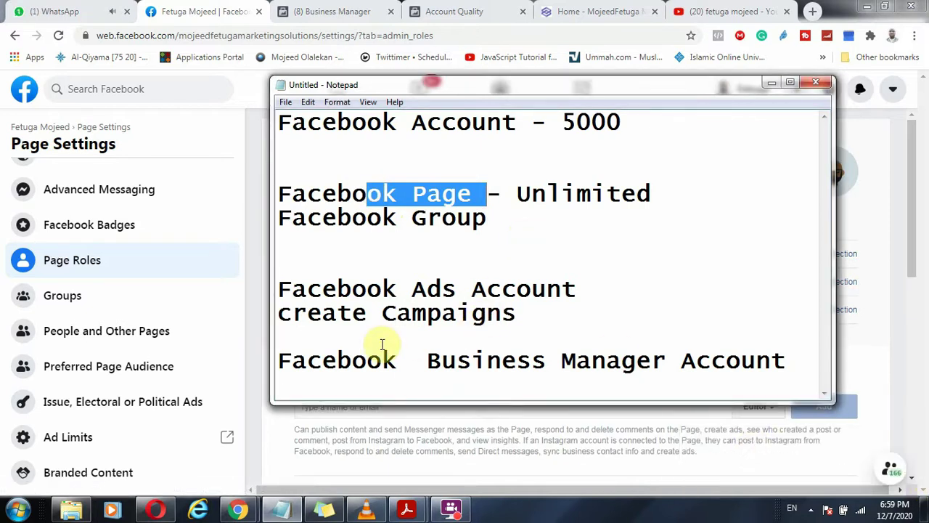
{"action": "left_click_drag", "start_coordinate": [383, 288], "coordinate": [630, 390]}
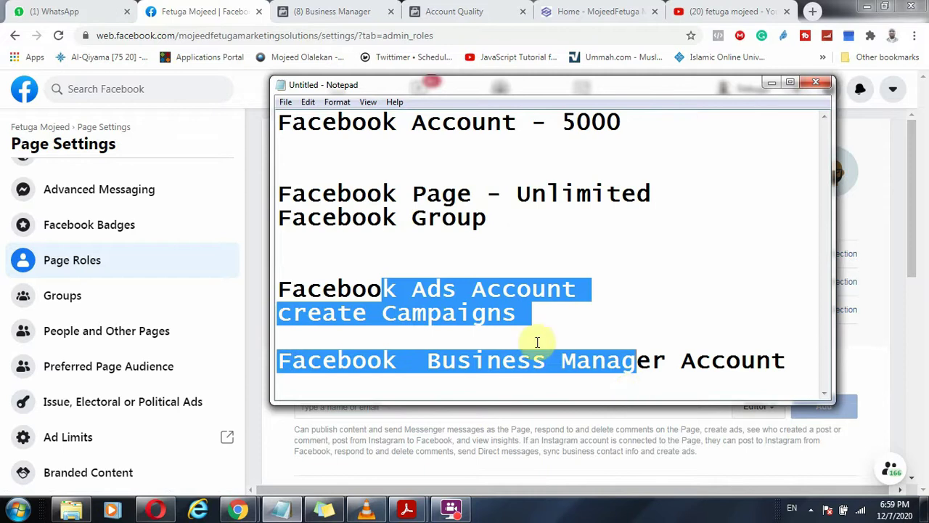
{"action": "left_click", "coordinate": [413, 289]}
{"action": "left_click_drag", "start_coordinate": [417, 283], "coordinate": [578, 361]}
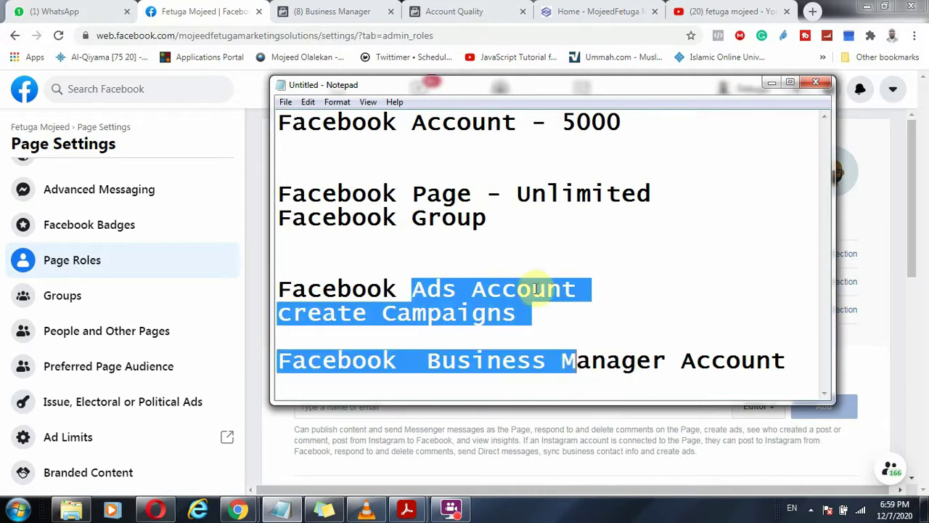
{"action": "left_click_drag", "start_coordinate": [472, 193], "coordinate": [257, 193]}
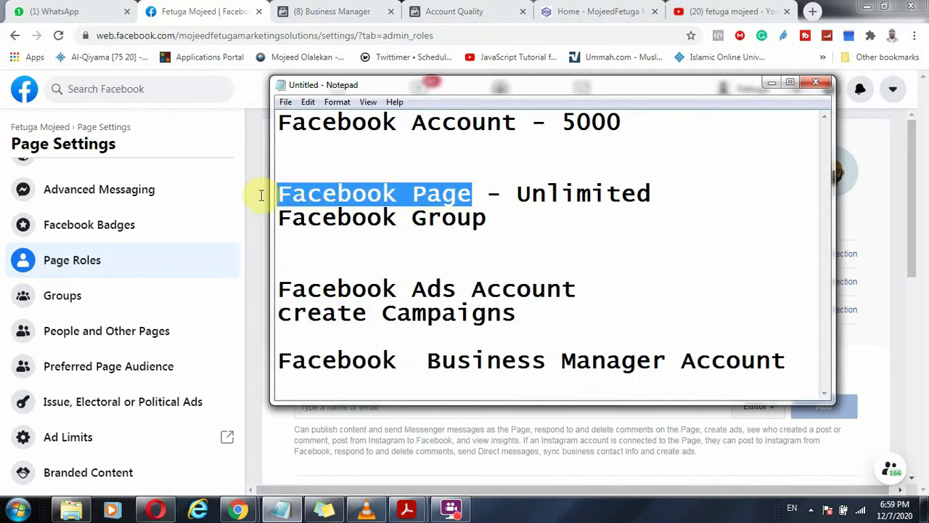
Scroll the Page Roles settings down to the Page Owner section and back, then bring the notes forward.
{"action": "left_click", "coordinate": [468, 201]}
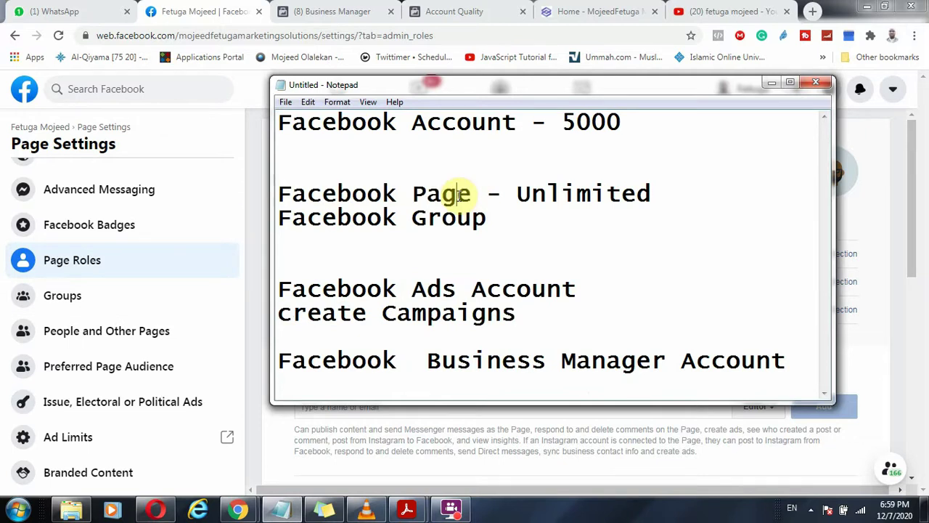
{"action": "left_click", "coordinate": [250, 254]}
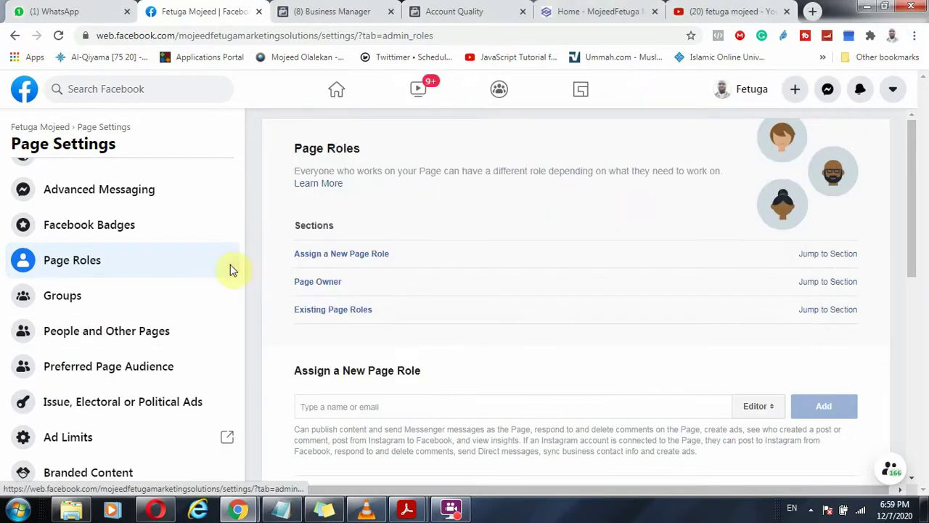
{"action": "scroll", "coordinate": [118, 299], "scroll_direction": "down", "scroll_amount": 4}
{"action": "scroll", "coordinate": [72, 407], "scroll_direction": "up", "scroll_amount": 6}
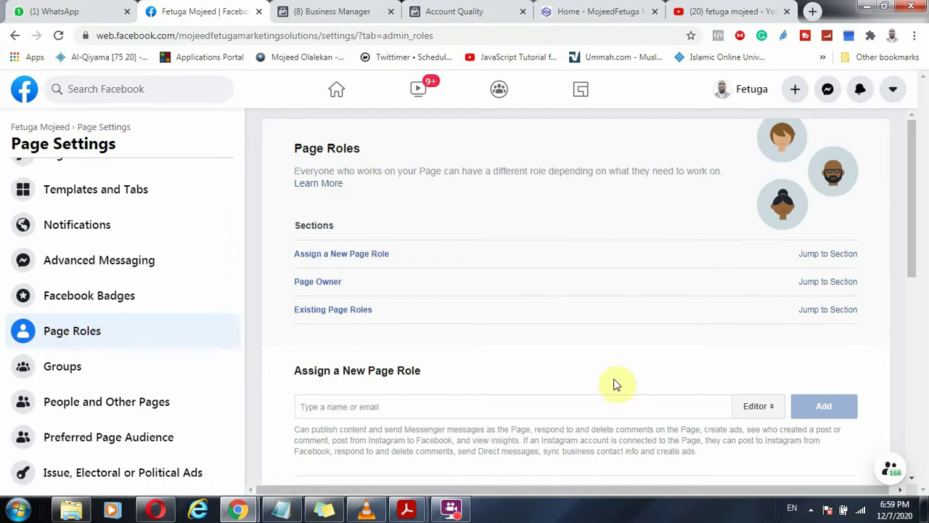
{"action": "scroll", "coordinate": [614, 382], "scroll_direction": "down", "scroll_amount": 2}
{"action": "scroll", "coordinate": [403, 408], "scroll_direction": "down", "scroll_amount": 1}
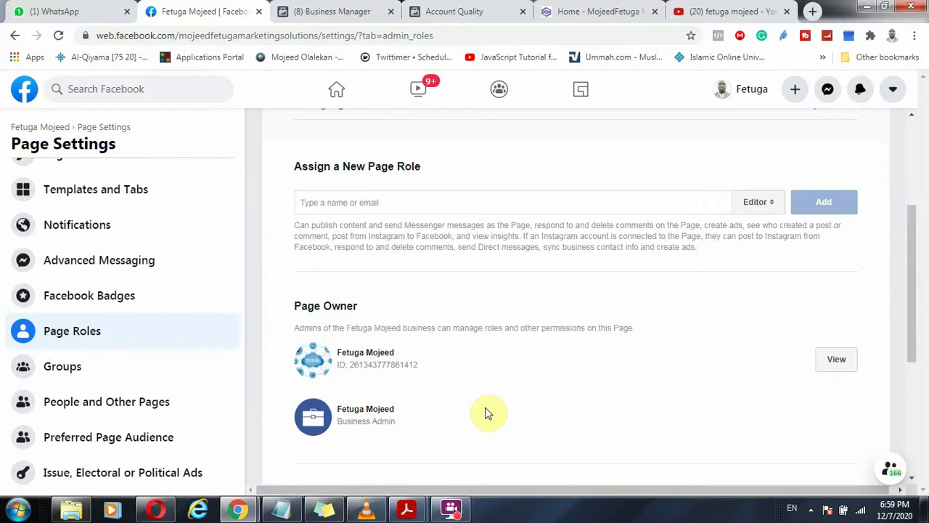
{"action": "scroll", "coordinate": [486, 411], "scroll_direction": "up", "scroll_amount": 3}
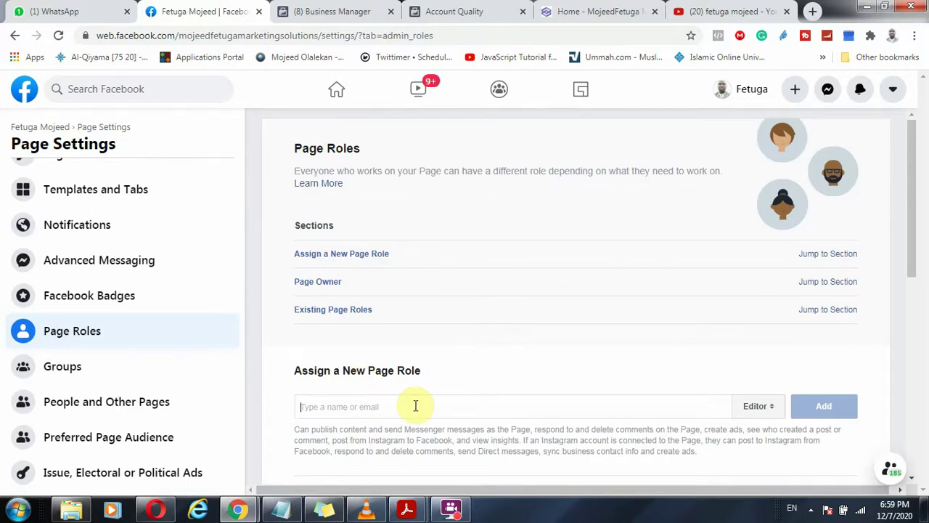
{"action": "left_click", "coordinate": [279, 510]}
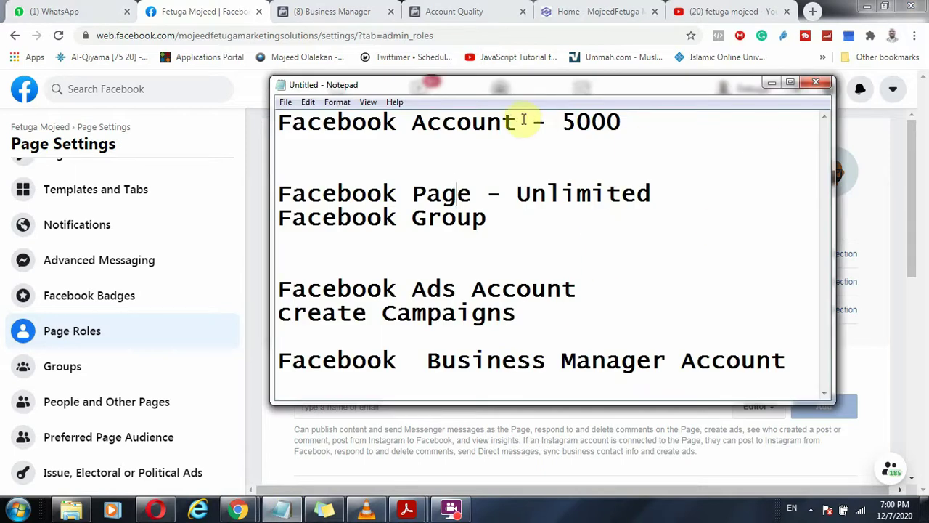
Add the line 'Old disabled Facebook Account and Newly created Facebook Account' below the Business Manager entry.
{"action": "left_click_drag", "start_coordinate": [517, 122], "coordinate": [366, 123]}
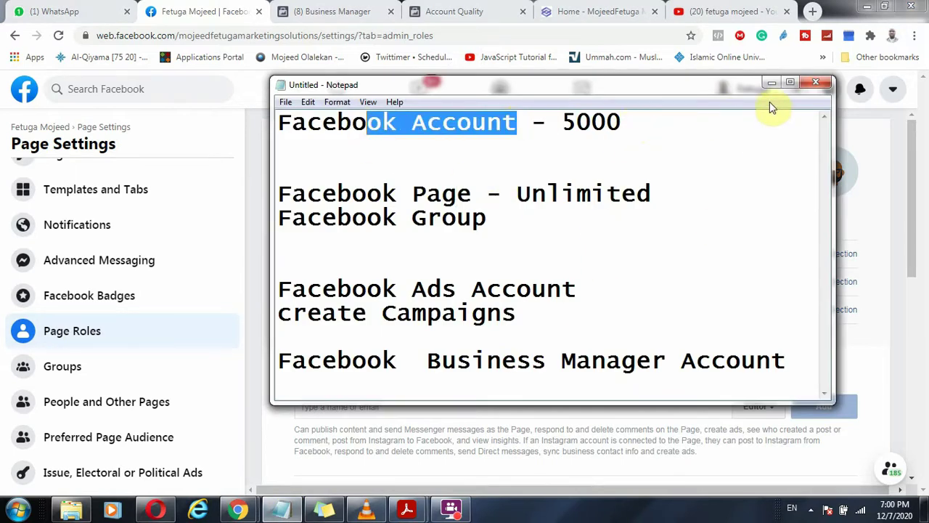
{"action": "left_click", "coordinate": [788, 363]}
{"action": "key", "text": "Return"}
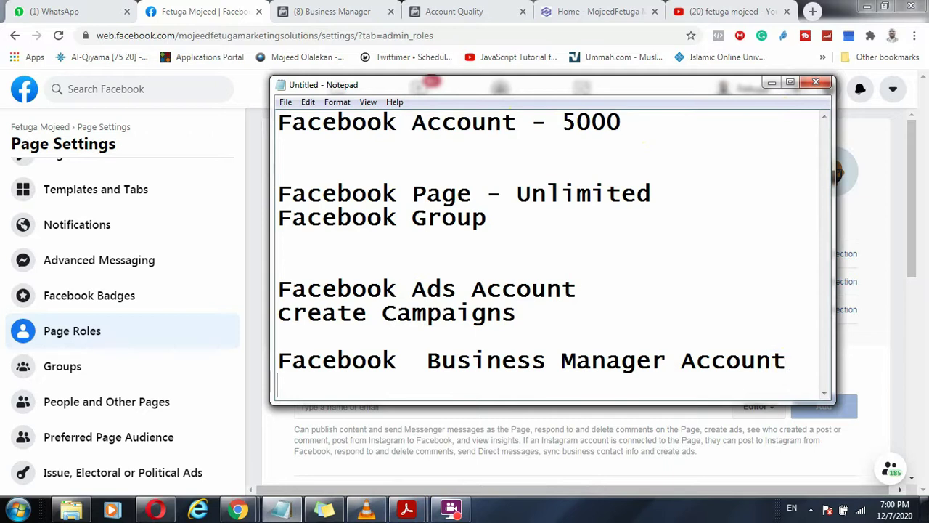
{"action": "key", "text": "Return"}
{"action": "key", "text": "Return"}
{"action": "key", "text": "Return"}
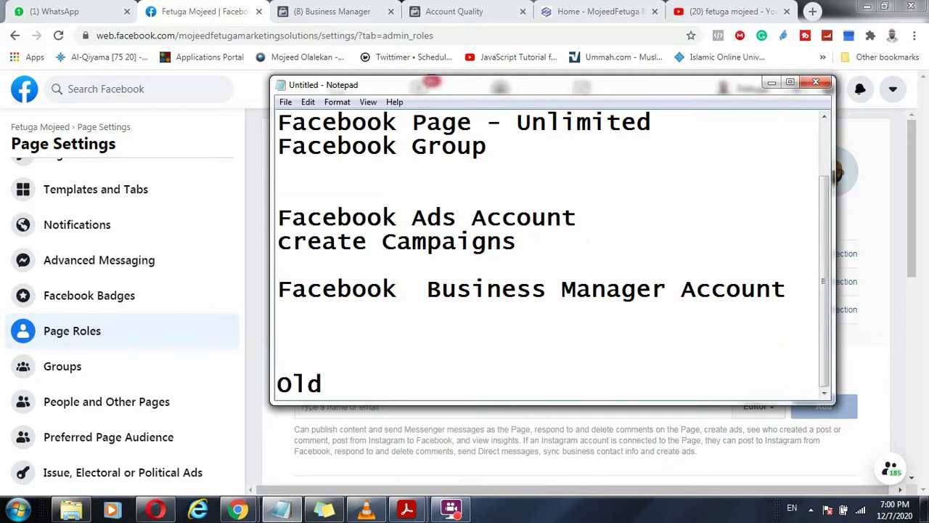
{"action": "type", "text": "Old disable Fa"}
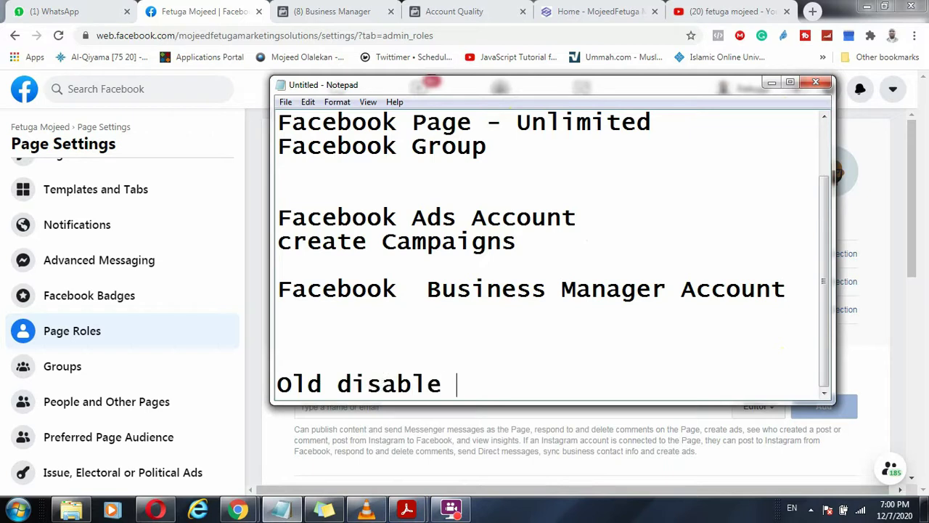
{"action": "key", "text": "BackSpace"}
{"action": "key", "text": "BackSpace"}
{"action": "type", "text": "d Facebook Account and"}
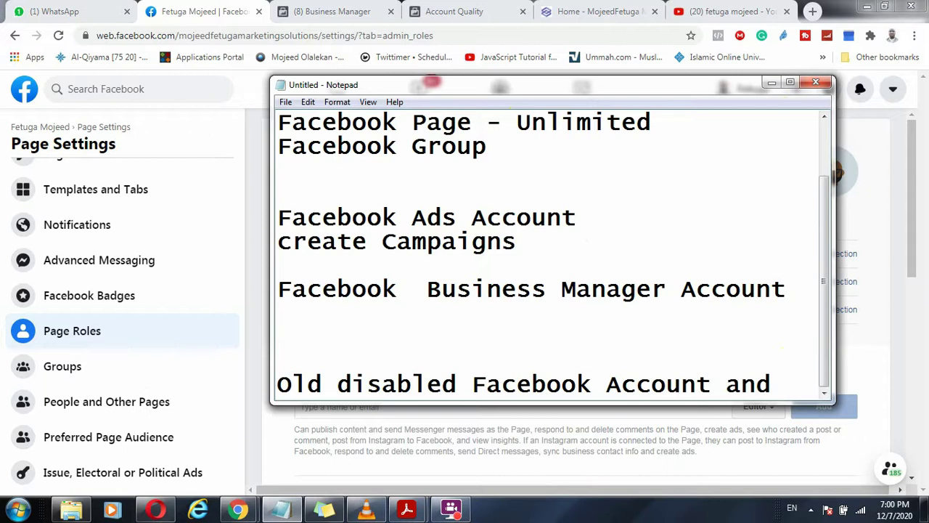
{"action": "type", "text": " Newlyt "}
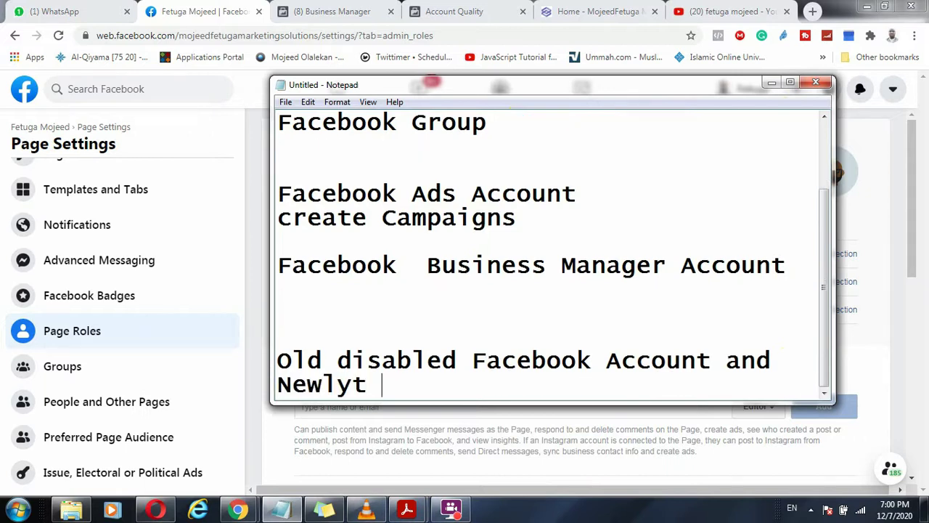
{"action": "key", "text": "BackSpace"}
{"action": "key", "text": "BackSpace"}
{"action": "type", "text": " cre"}
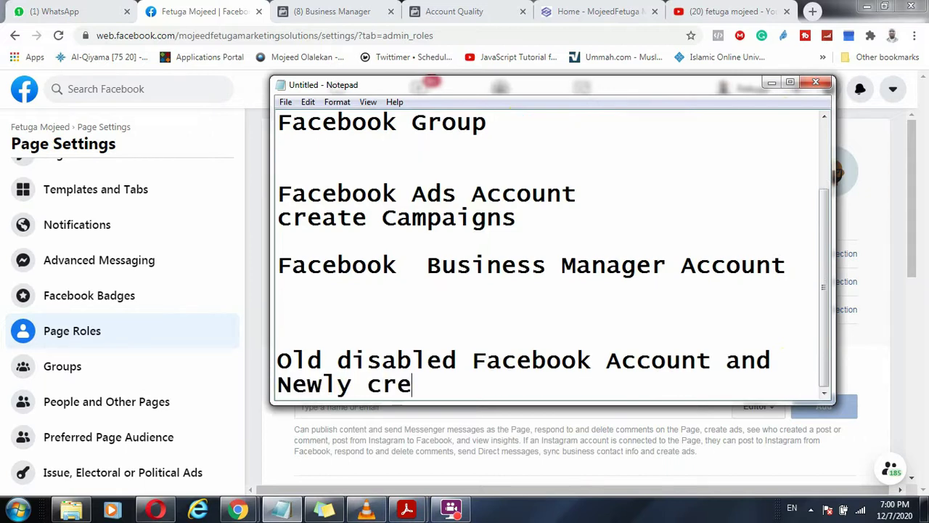
{"action": "type", "text": "ated Facebo"}
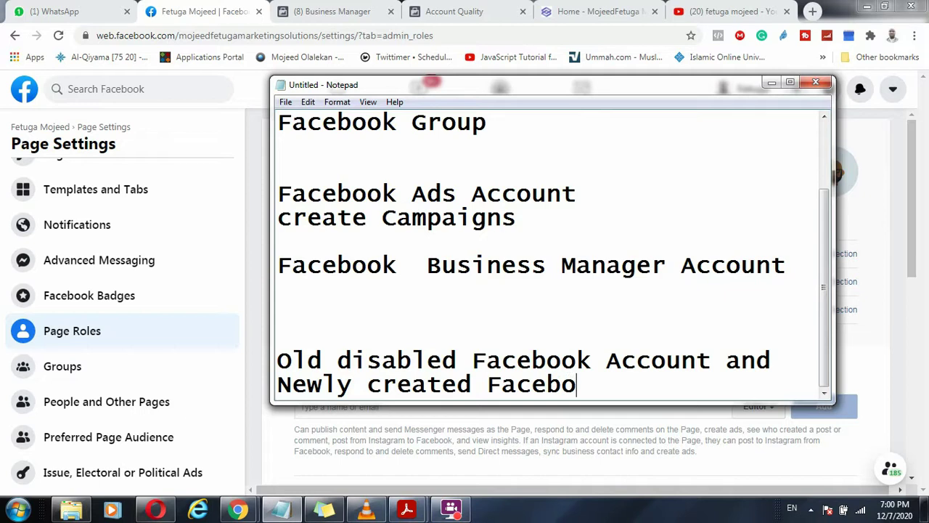
{"action": "type", "text": "ok Account"}
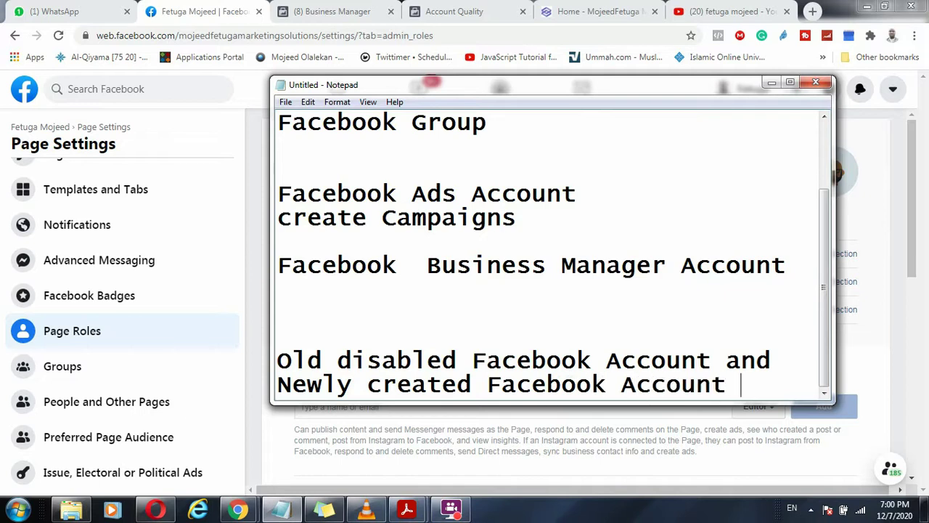
{"action": "left_click_drag", "start_coordinate": [728, 386], "coordinate": [269, 394]}
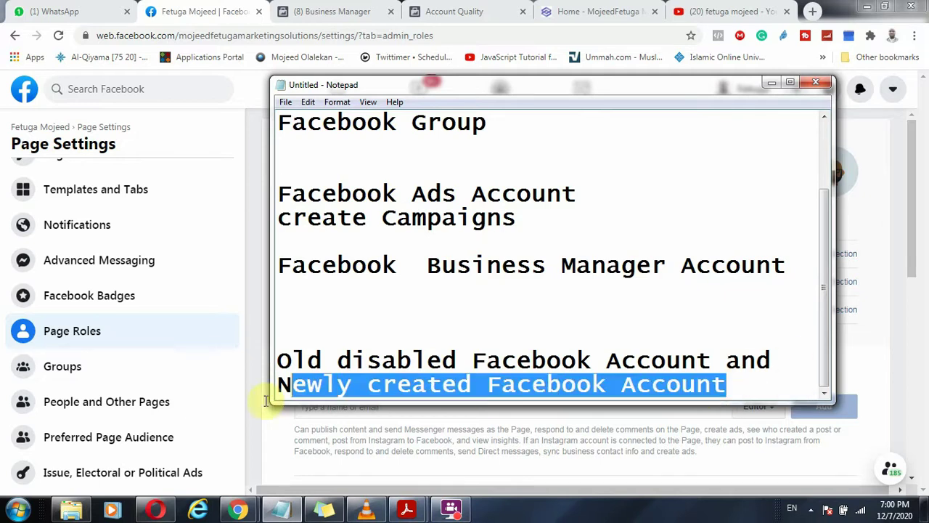
Highlight the Facebook Ads Account and Facebook Page notes.
{"action": "scroll", "coordinate": [439, 323], "scroll_direction": "up", "scroll_amount": 2}
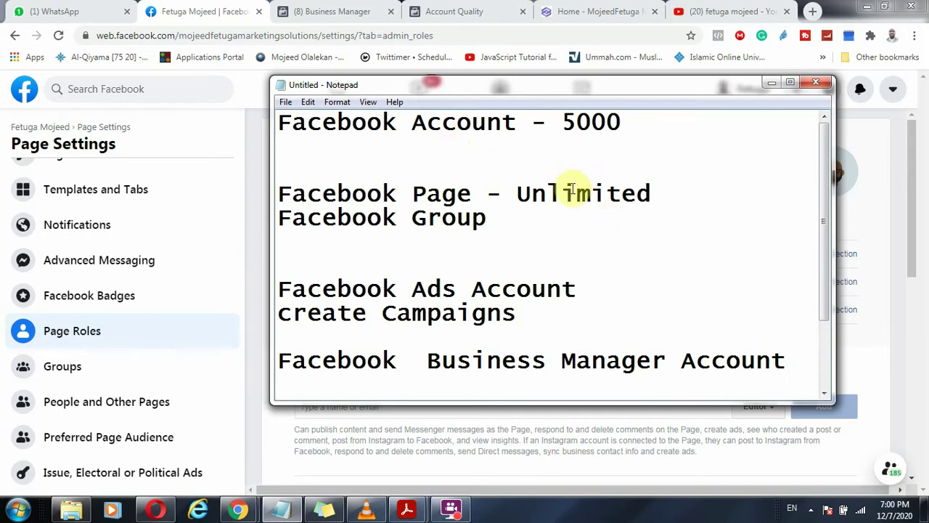
{"action": "left_click_drag", "start_coordinate": [456, 291], "coordinate": [329, 275]}
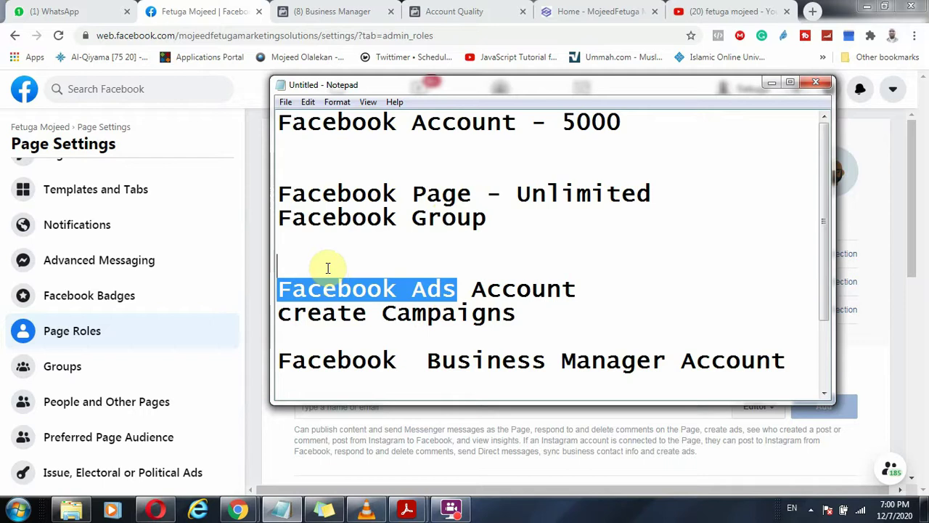
{"action": "left_click", "coordinate": [432, 309]}
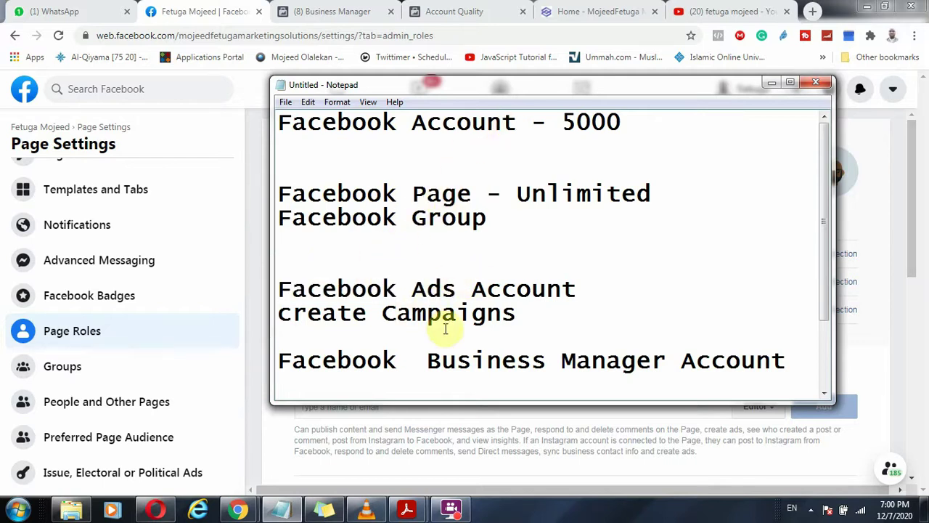
{"action": "left_click_drag", "start_coordinate": [509, 291], "coordinate": [317, 289]}
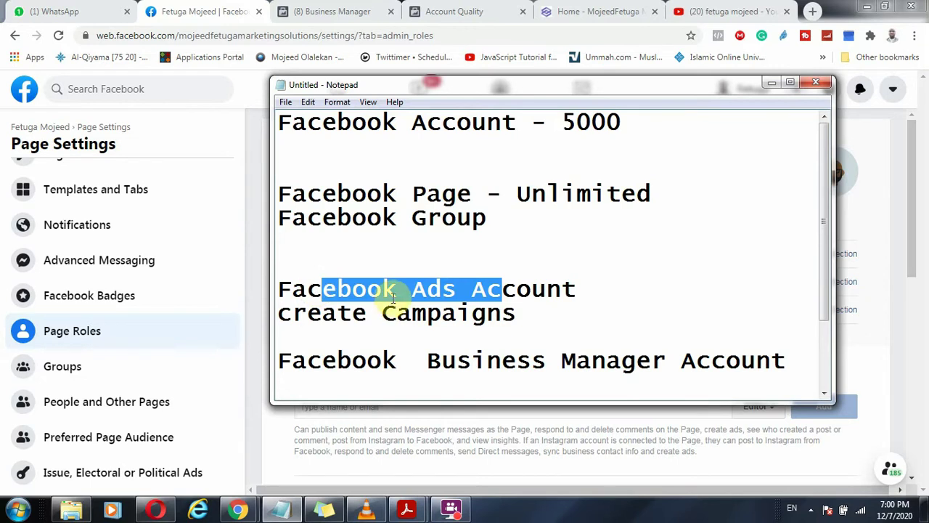
{"action": "left_click", "coordinate": [472, 289]}
{"action": "left_click", "coordinate": [408, 289]}
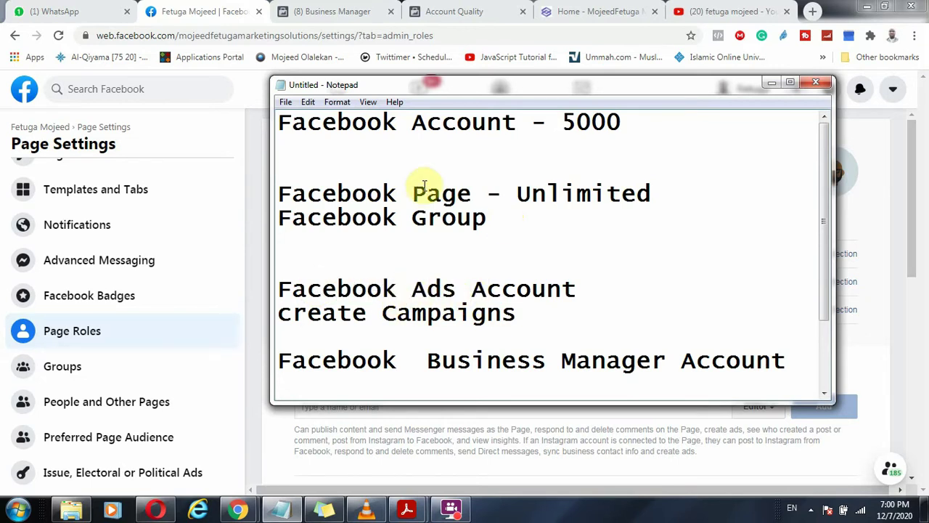
{"action": "left_click_drag", "start_coordinate": [472, 194], "coordinate": [287, 198]}
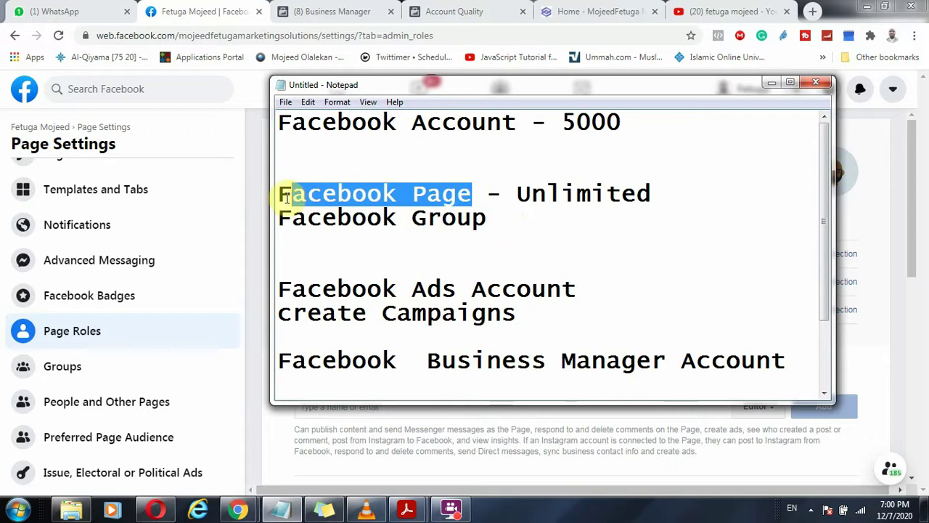
Highlight the Newly created Facebook Account phrase and the word Page, then bring Page Roles forward.
{"action": "scroll", "coordinate": [349, 247], "scroll_direction": "down", "scroll_amount": 2}
{"action": "left_click_drag", "start_coordinate": [459, 363], "coordinate": [764, 359]}
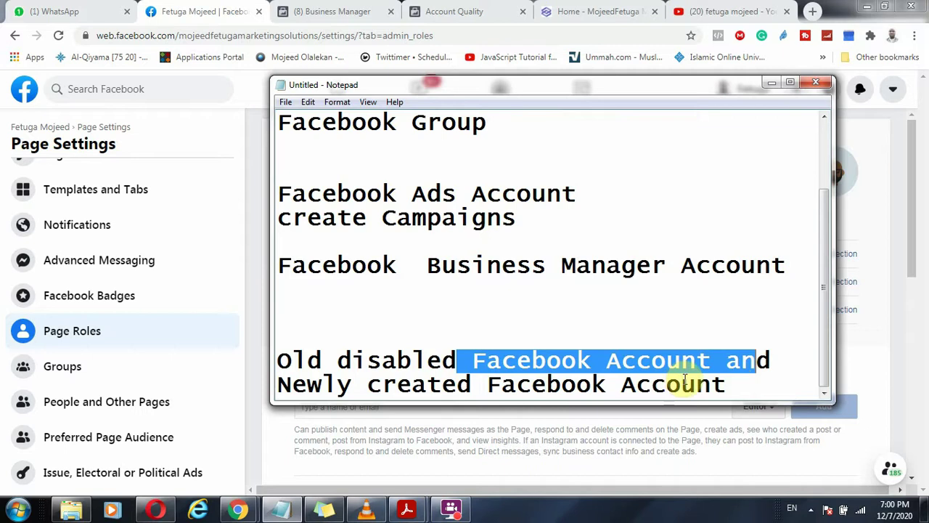
{"action": "left_click_drag", "start_coordinate": [684, 383], "coordinate": [297, 385]}
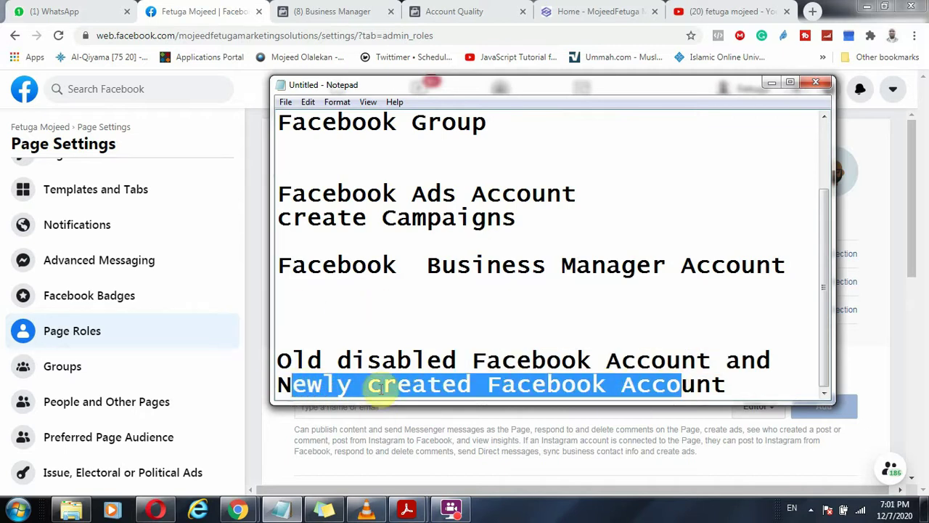
{"action": "scroll", "coordinate": [400, 181], "scroll_direction": "up", "scroll_amount": 2}
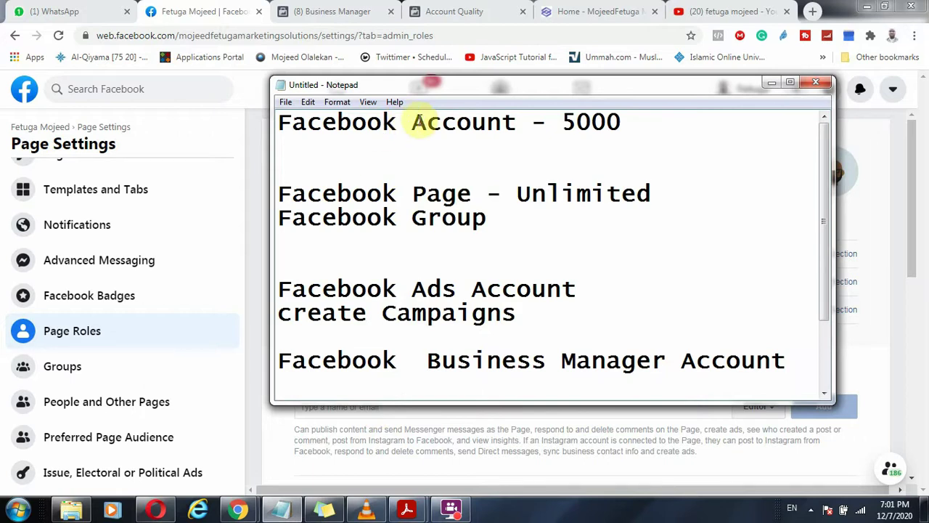
{"action": "scroll", "coordinate": [393, 254], "scroll_direction": "down", "scroll_amount": 1}
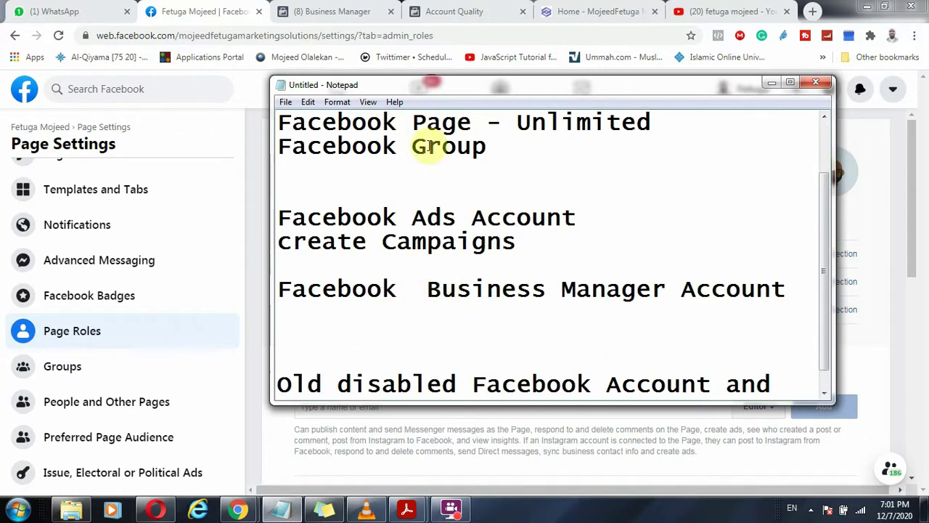
{"action": "left_click_drag", "start_coordinate": [428, 127], "coordinate": [393, 133]}
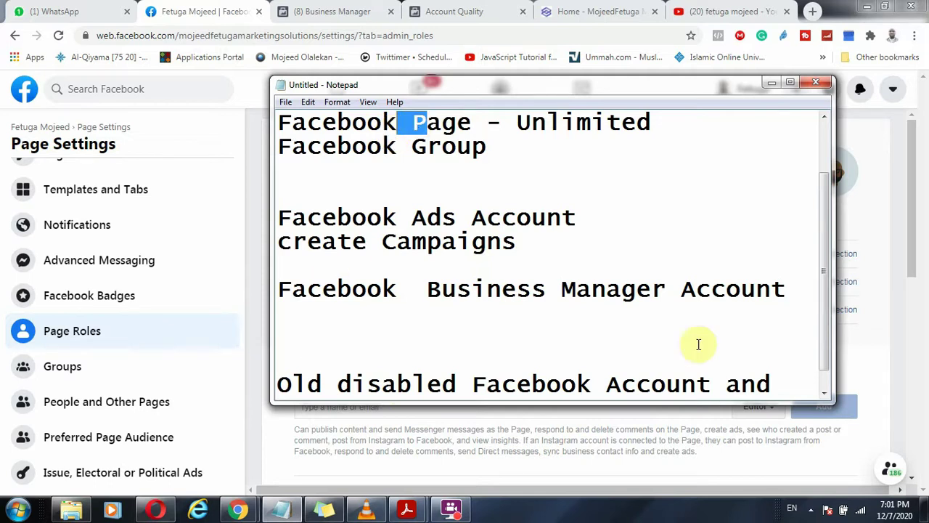
{"action": "left_click", "coordinate": [259, 274]}
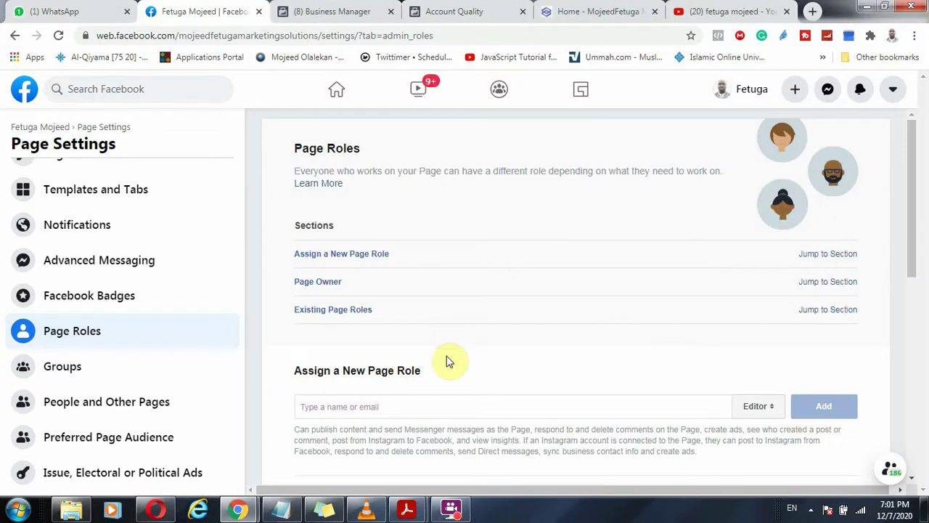
Enter the friend's name in Assign a New Page Role, select the suggestion, and open the role list.
{"action": "left_click", "coordinate": [417, 407]}
{"action": "type", "text": "olak"}
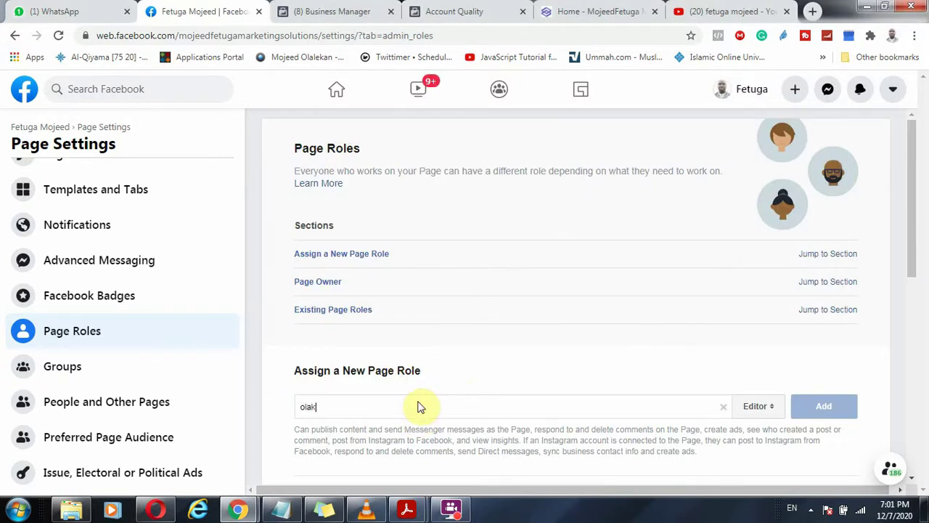
{"action": "type", "text": "un"}
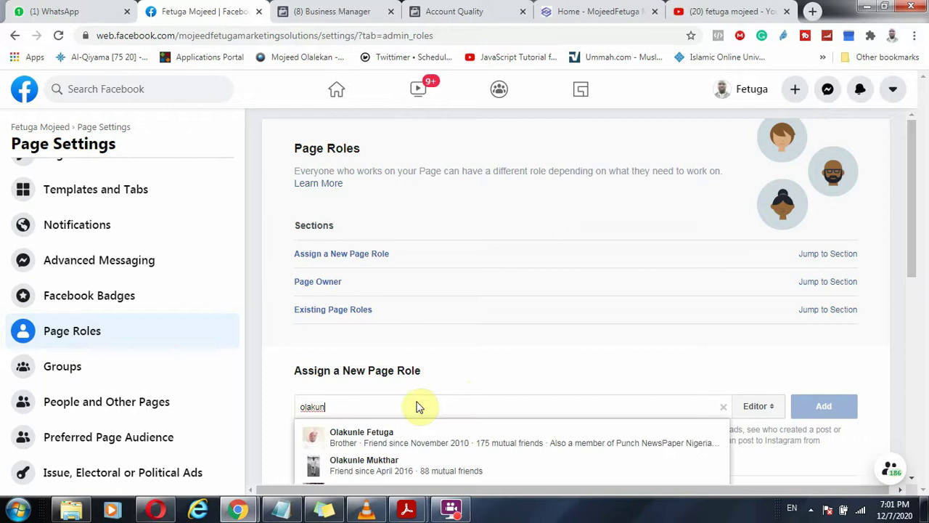
{"action": "left_click", "coordinate": [415, 438]}
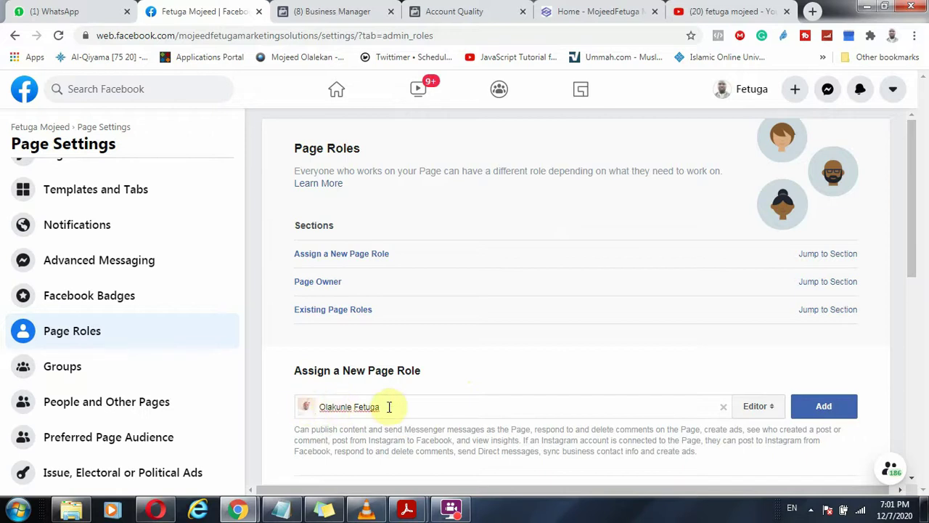
{"action": "left_click", "coordinate": [754, 409]}
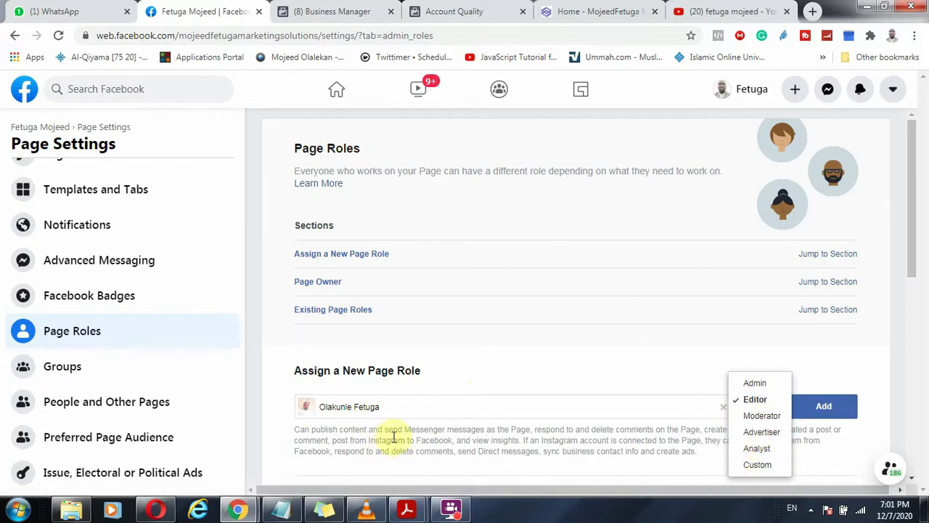
Change the friend's pending Page role from Editor to Admin, reviewing the permission descriptions.
{"action": "scroll", "coordinate": [424, 434], "scroll_direction": "down", "scroll_amount": 1}
{"action": "left_click", "coordinate": [631, 326]}
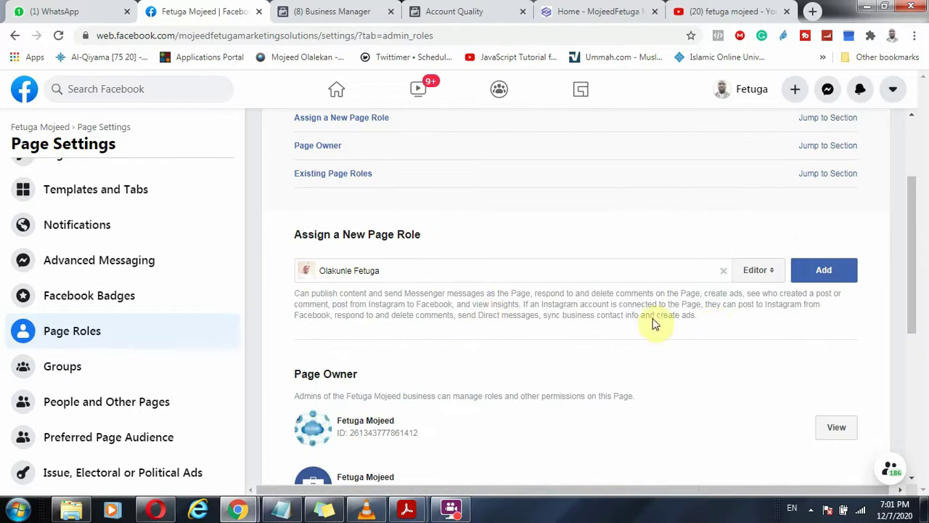
{"action": "left_click_drag", "start_coordinate": [657, 321], "coordinate": [290, 295]}
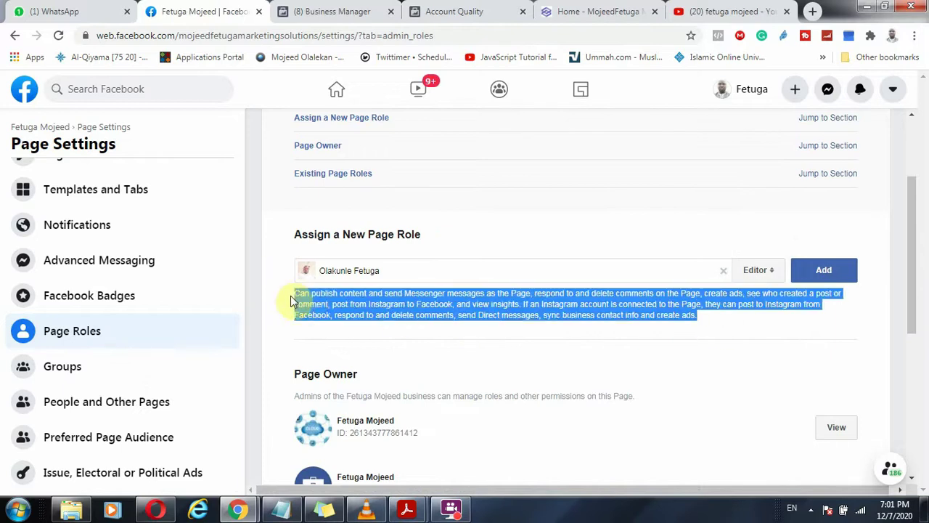
{"action": "left_click", "coordinate": [758, 269]}
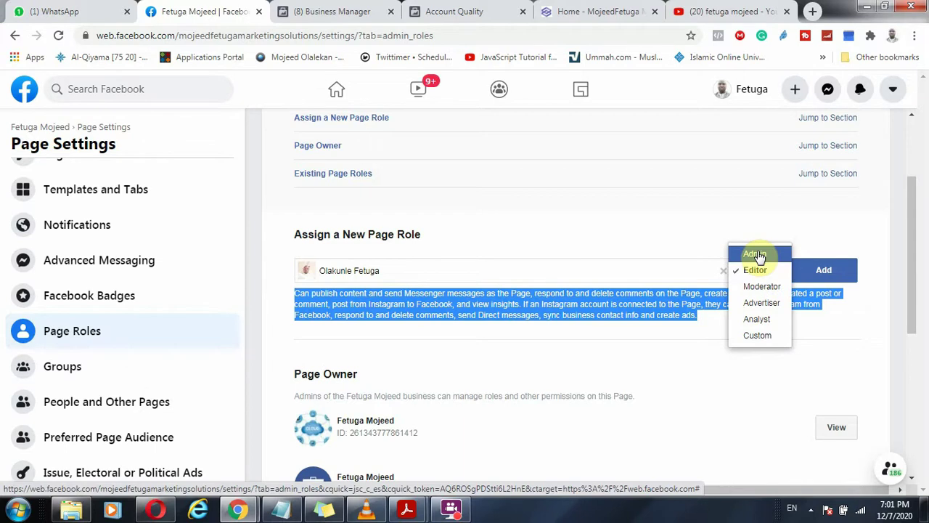
{"action": "left_click", "coordinate": [758, 256]}
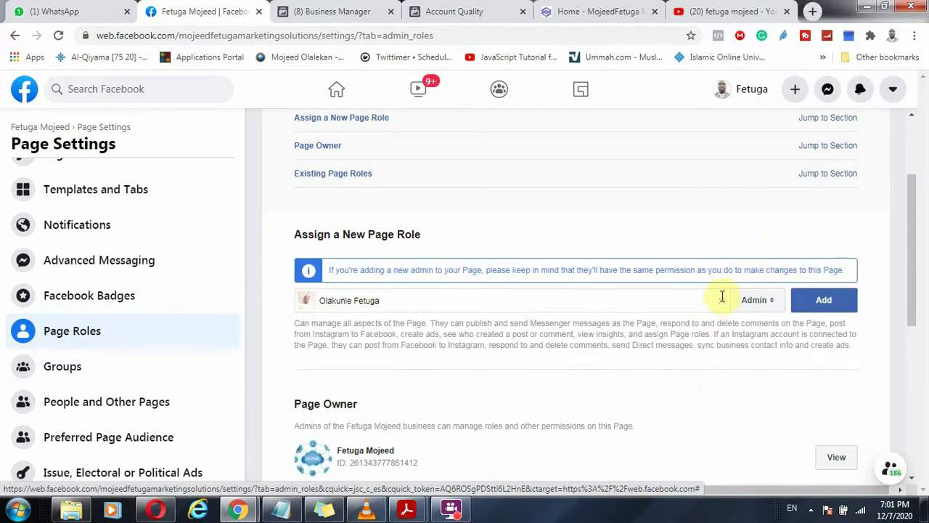
{"action": "left_click_drag", "start_coordinate": [845, 269], "coordinate": [481, 269]}
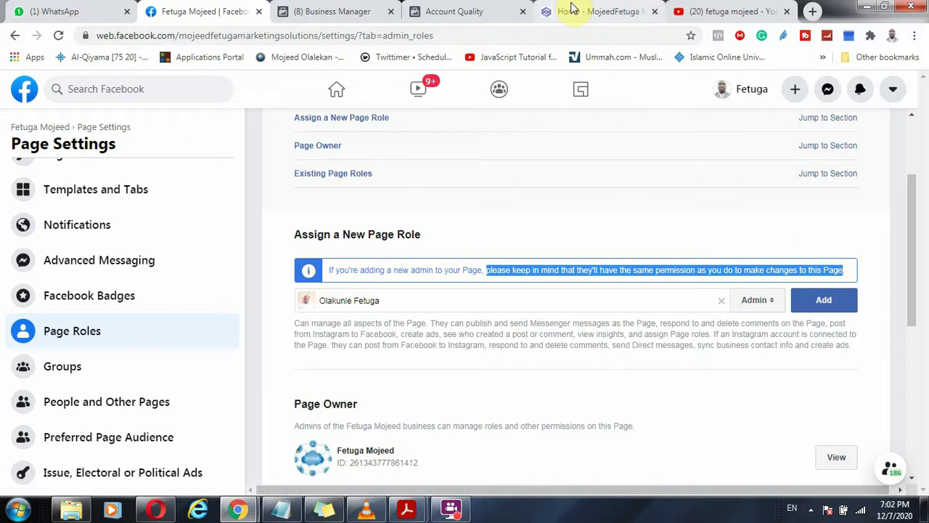
{"action": "left_click", "coordinate": [284, 510]}
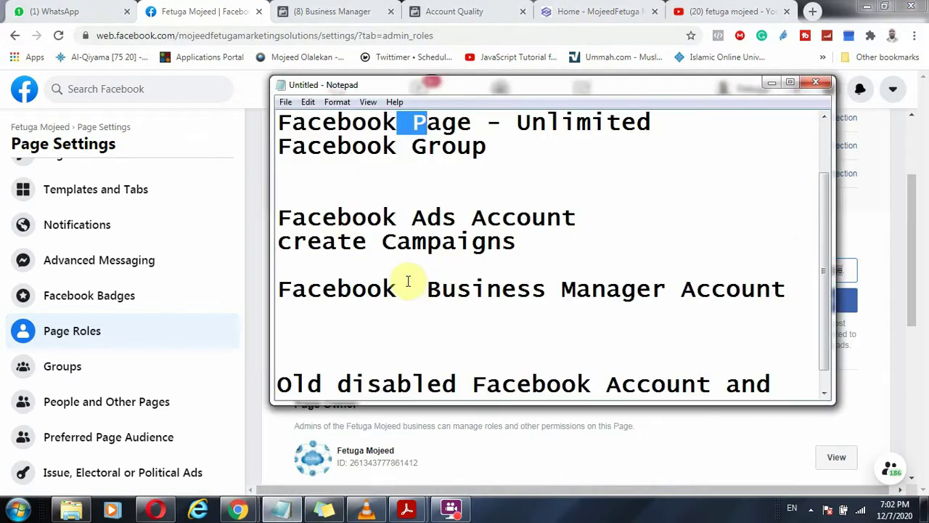
Highlight the Facebook Account, Facebook Page and Old disabled Facebook lines, then bring Page Roles forward.
{"action": "scroll", "coordinate": [539, 129], "scroll_direction": "up", "scroll_amount": 1}
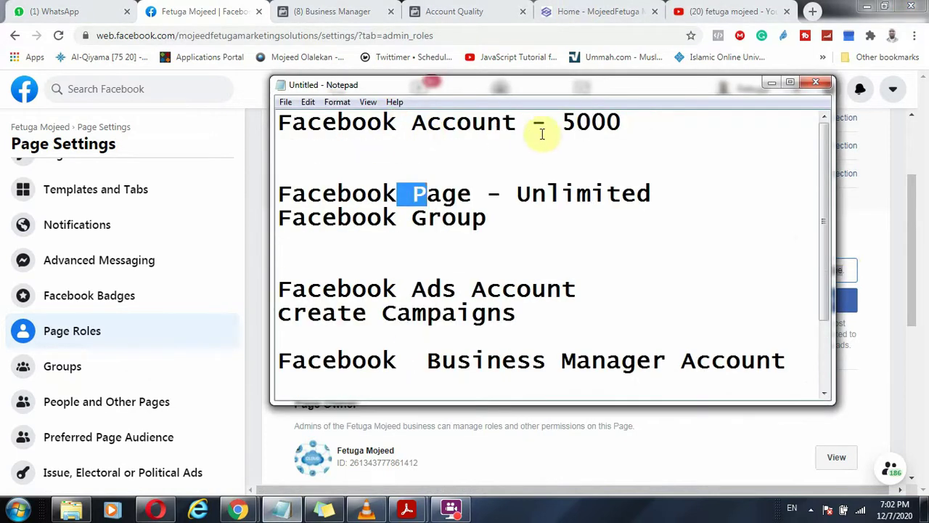
{"action": "left_click_drag", "start_coordinate": [622, 122], "coordinate": [267, 130]}
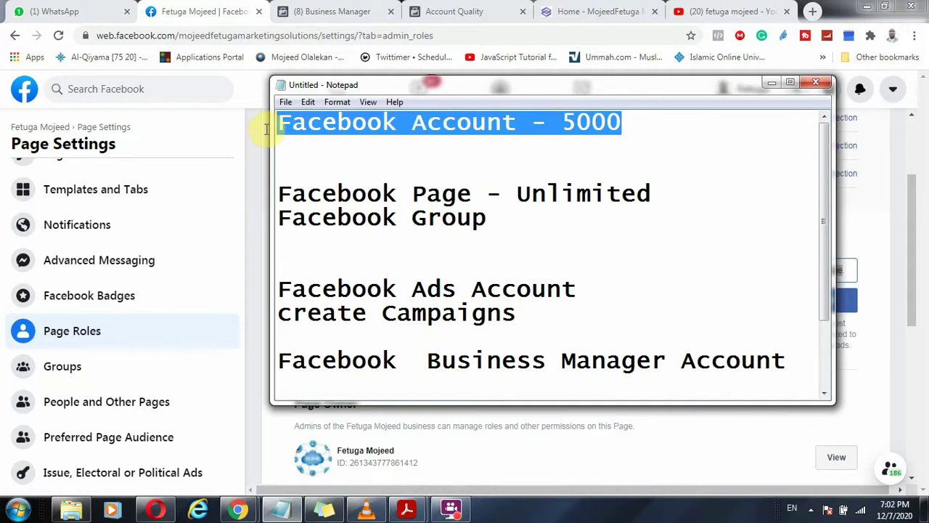
{"action": "left_click_drag", "start_coordinate": [472, 194], "coordinate": [289, 206]}
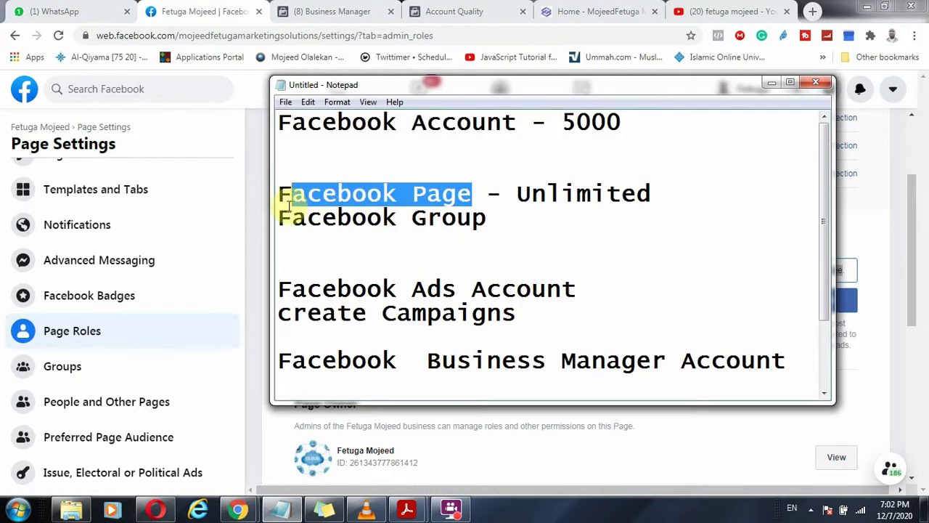
{"action": "scroll", "coordinate": [348, 276], "scroll_direction": "down", "scroll_amount": 2}
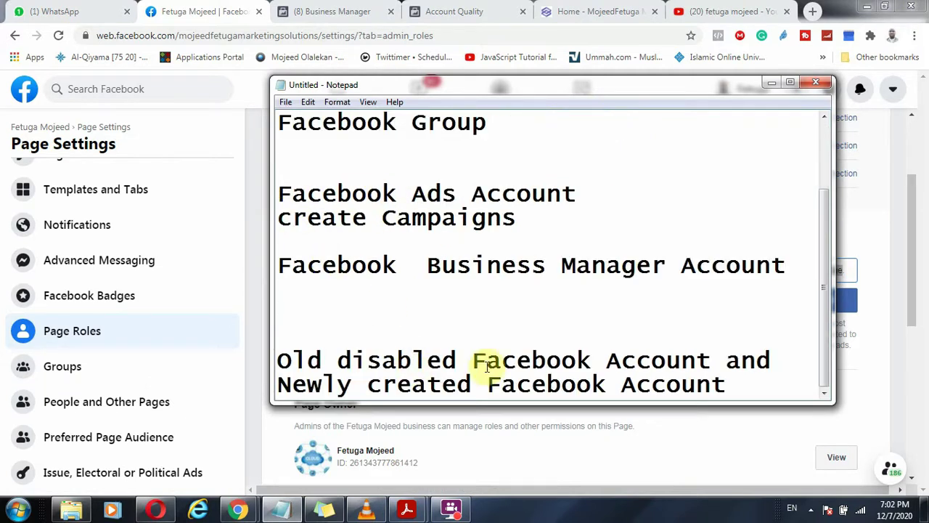
{"action": "left_click_drag", "start_coordinate": [592, 359], "coordinate": [283, 359]}
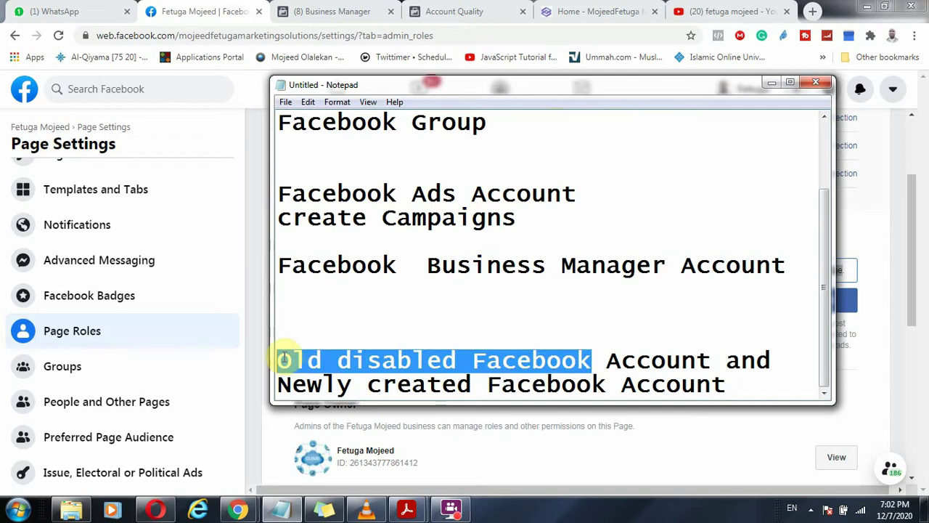
{"action": "scroll", "coordinate": [473, 349], "scroll_direction": "up", "scroll_amount": 2}
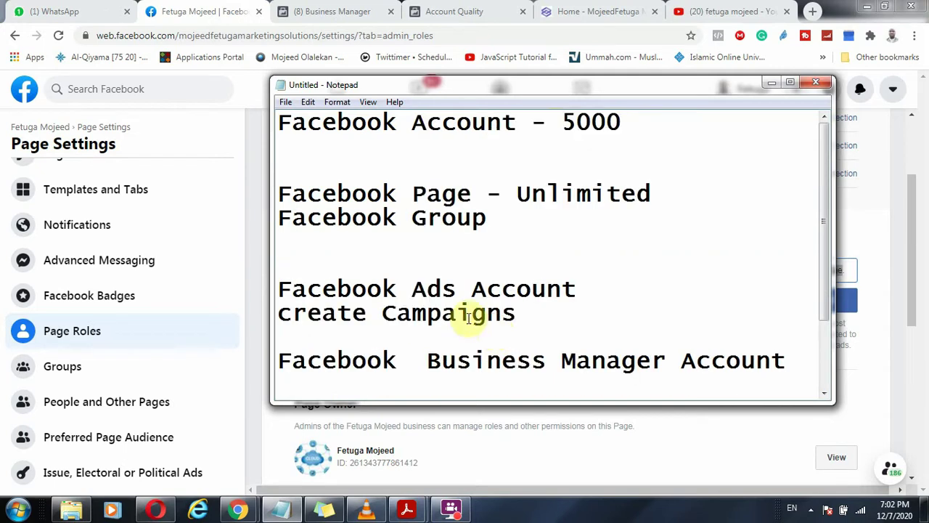
{"action": "left_click_drag", "start_coordinate": [483, 194], "coordinate": [279, 195]}
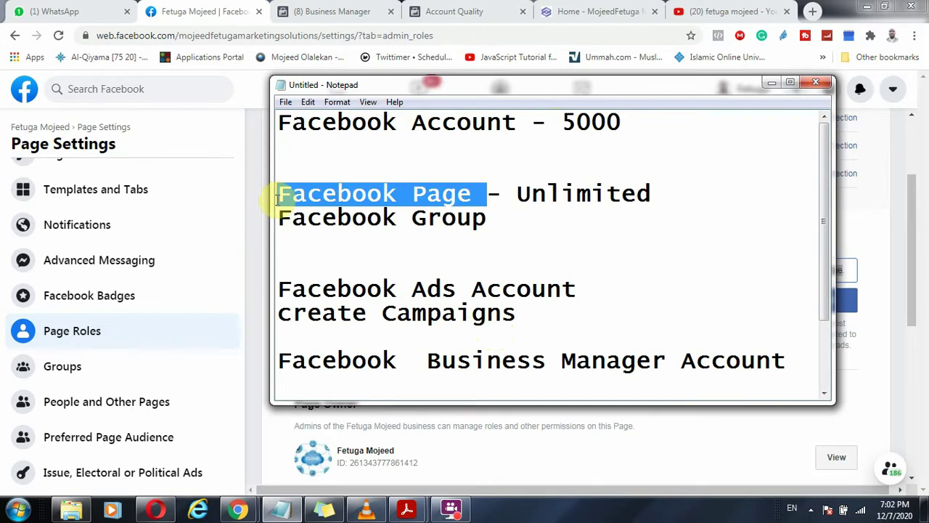
{"action": "left_click", "coordinate": [247, 222]}
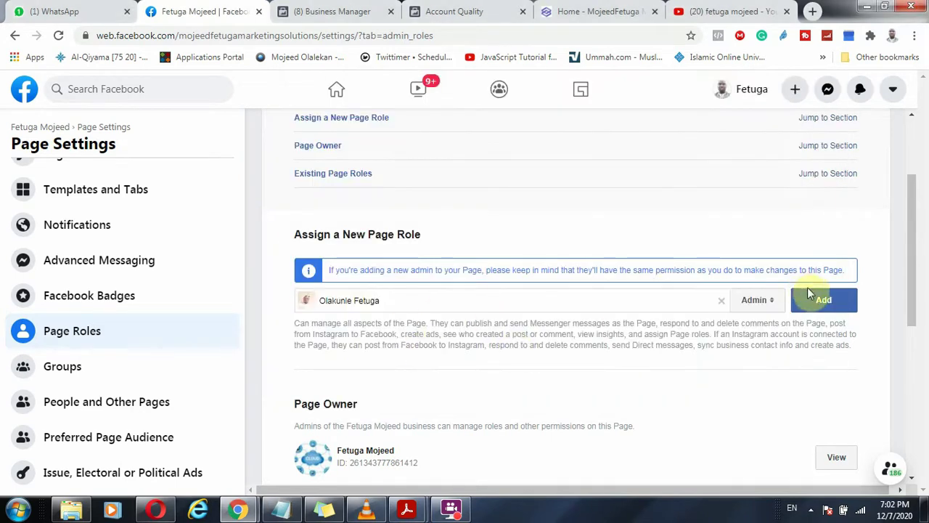
Scroll the Page Roles settings down and back up to the Assign a New Page Role section.
{"action": "scroll", "coordinate": [436, 371], "scroll_direction": "down", "scroll_amount": 3}
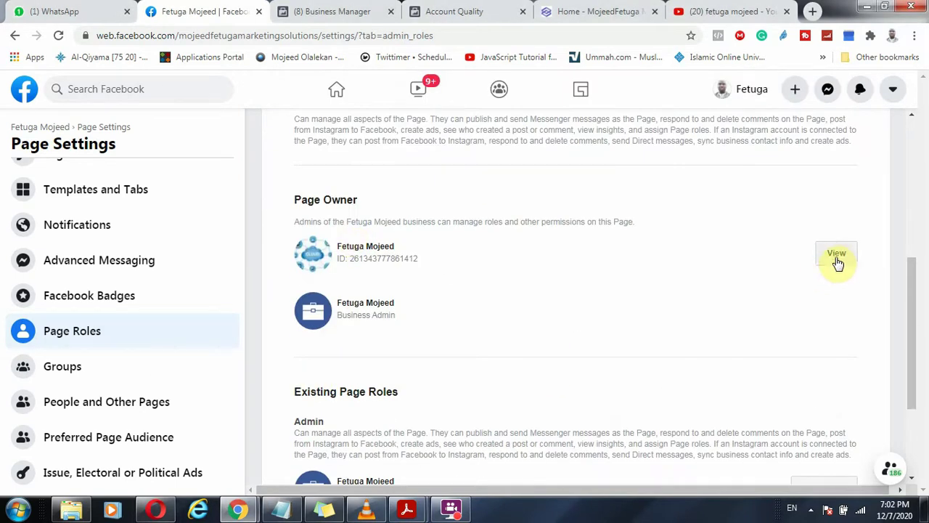
{"action": "scroll", "coordinate": [538, 436], "scroll_direction": "down", "scroll_amount": 2}
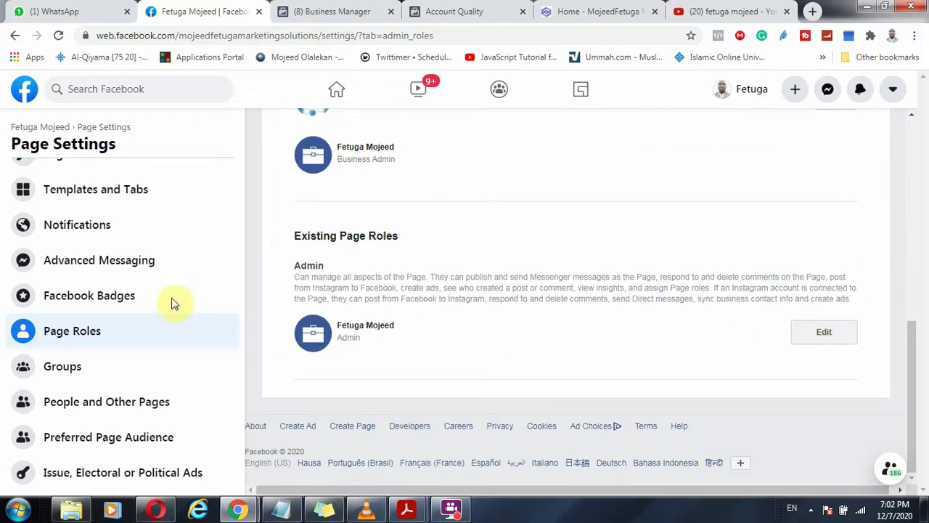
{"action": "scroll", "coordinate": [338, 269], "scroll_direction": "up", "scroll_amount": 6}
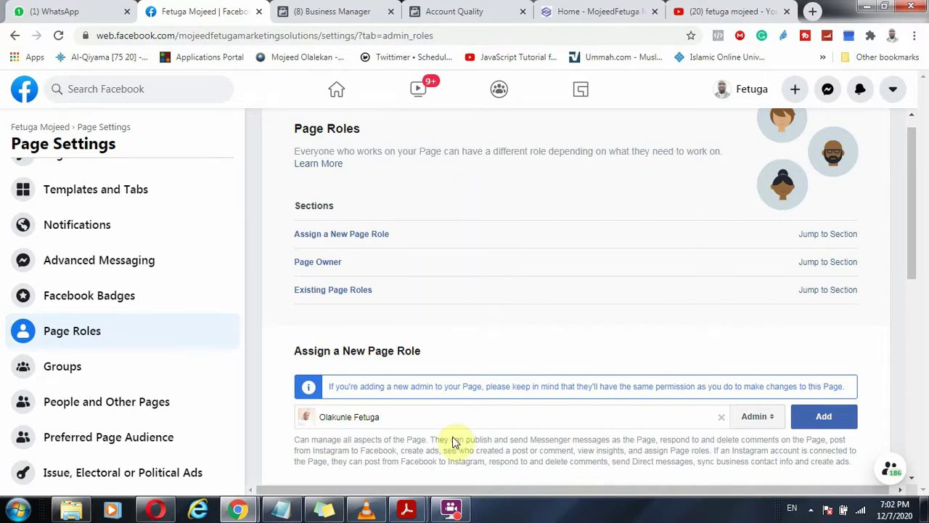
Bring the Notepad notes forward and highlight the Facebook Account - 5000 entry and following lines.
{"action": "mouse_move", "coordinate": [279, 511]}
{"action": "left_click", "coordinate": [308, 388]}
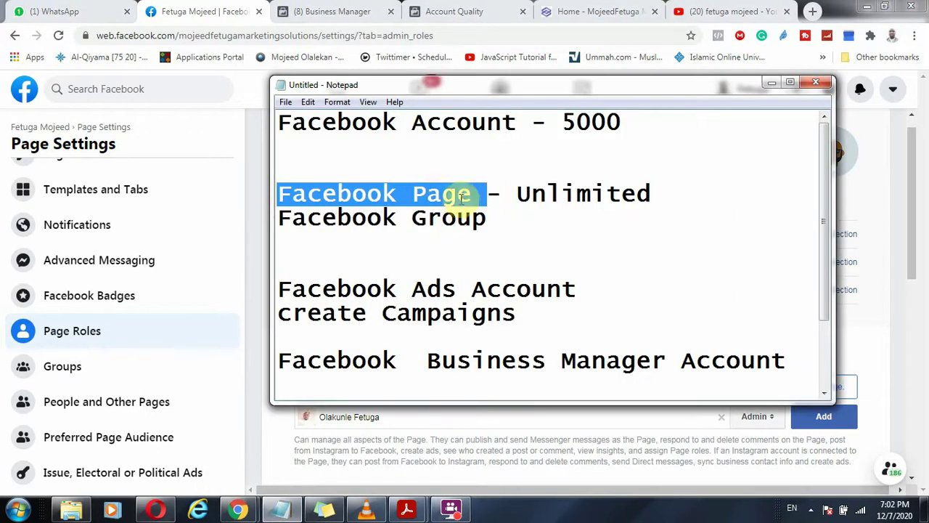
{"action": "left_click_drag", "start_coordinate": [516, 123], "coordinate": [312, 131]}
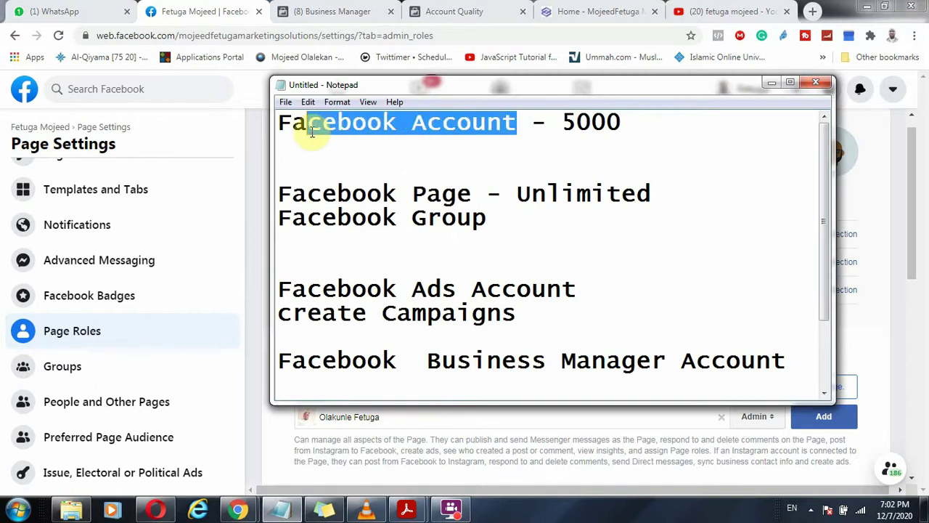
{"action": "scroll", "coordinate": [321, 156], "scroll_direction": "down", "scroll_amount": 1}
{"action": "left_click_drag", "start_coordinate": [533, 243], "coordinate": [269, 218]}
Highlight the Business Manager Account, both Ads Account lines and the Facebook Page - Unlimited entry.
{"action": "left_click_drag", "start_coordinate": [573, 312], "coordinate": [275, 218]}
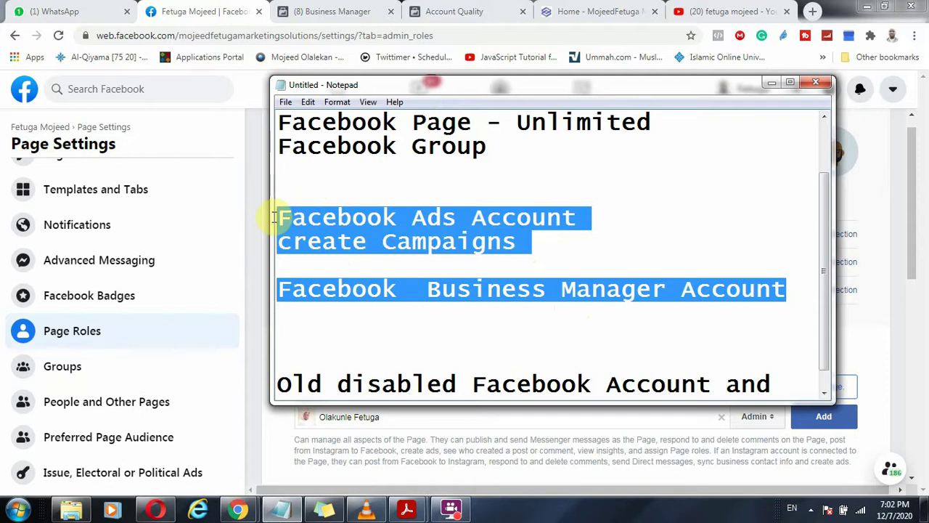
{"action": "scroll", "coordinate": [458, 247], "scroll_direction": "up", "scroll_amount": 1}
{"action": "left_click_drag", "start_coordinate": [517, 122], "coordinate": [278, 109]}
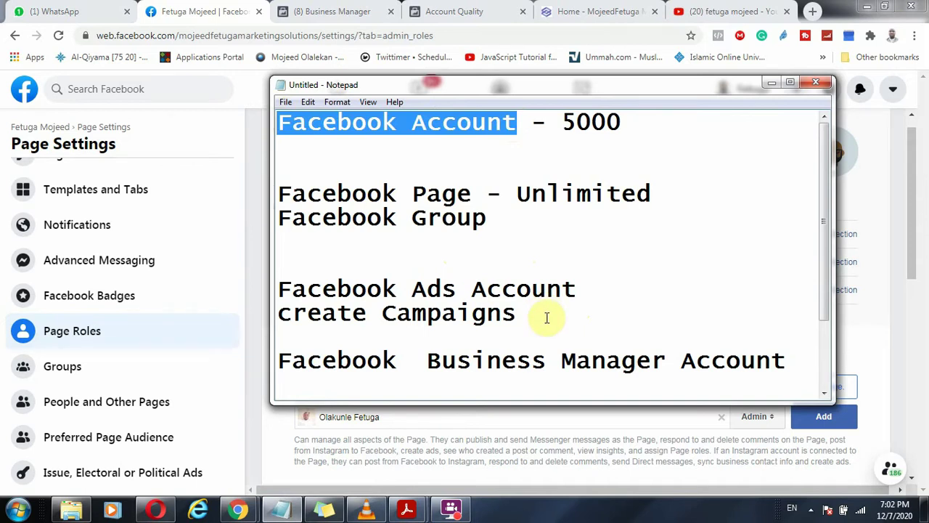
{"action": "left_click_drag", "start_coordinate": [517, 313], "coordinate": [256, 278]}
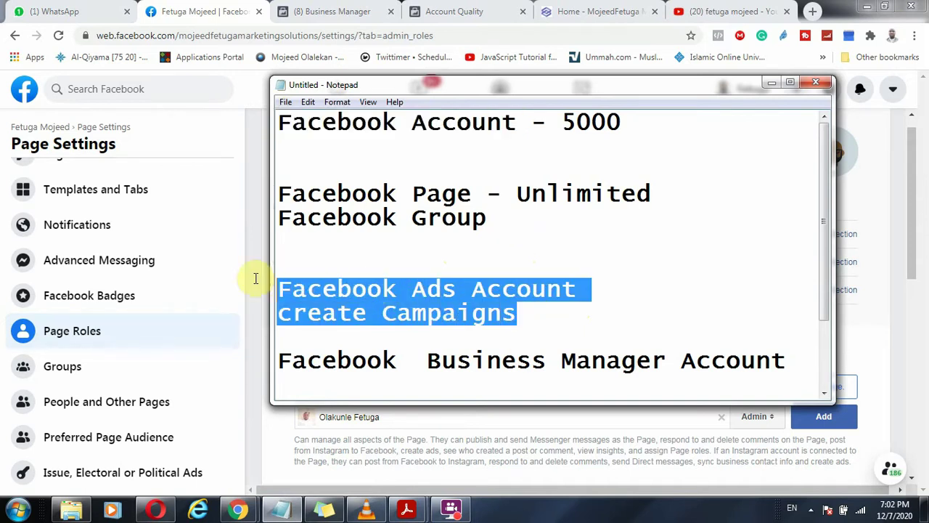
{"action": "left_click_drag", "start_coordinate": [473, 193], "coordinate": [265, 194]}
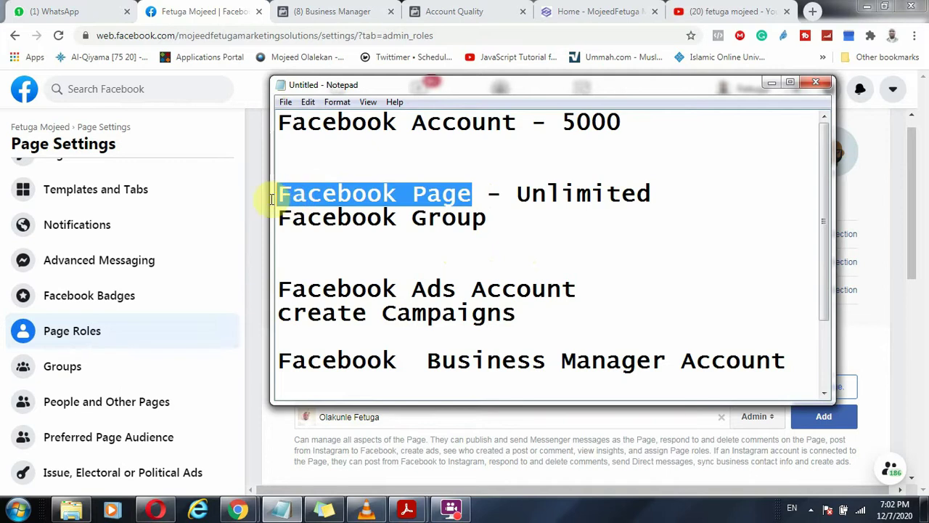
Switch to Chrome and scroll through Assign a New Page Role in the Page Roles settings.
{"action": "left_click", "coordinate": [251, 344]}
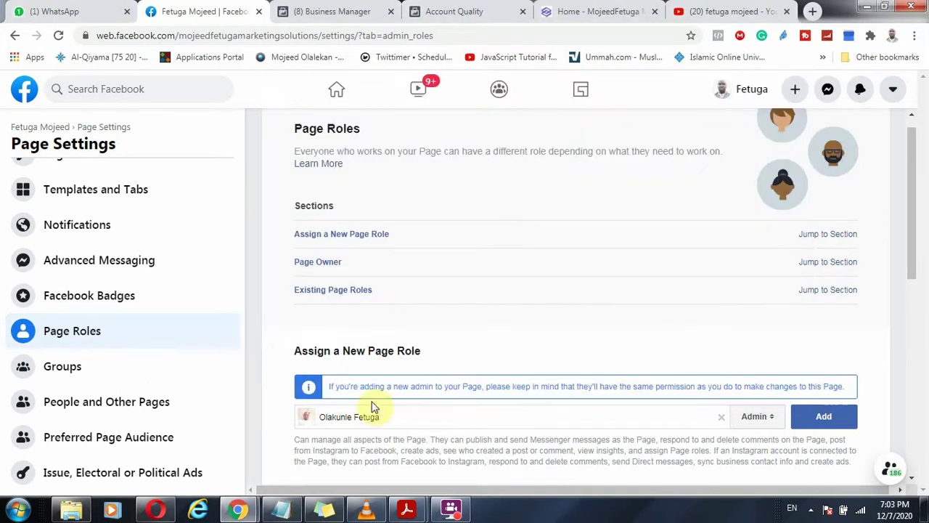
{"action": "scroll", "coordinate": [346, 415], "scroll_direction": "down", "scroll_amount": 2}
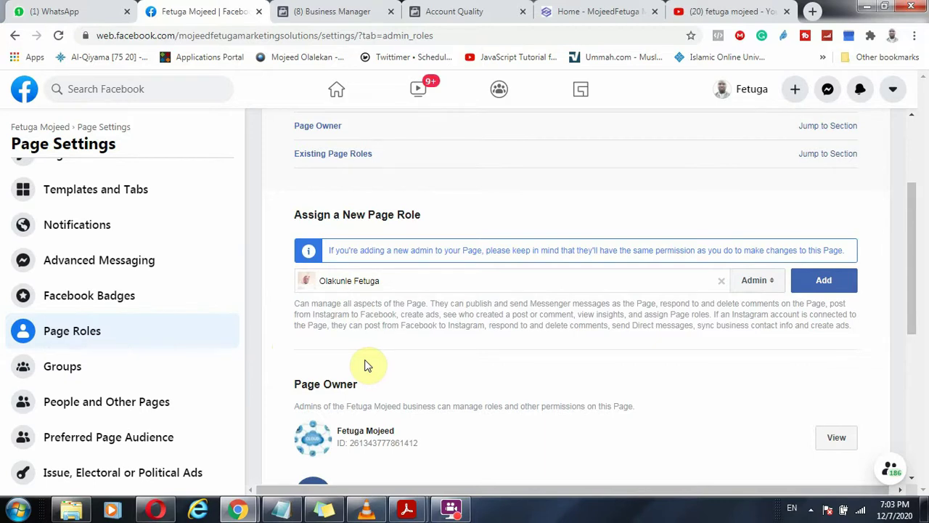
{"action": "scroll", "coordinate": [413, 385], "scroll_direction": "up", "scroll_amount": 2}
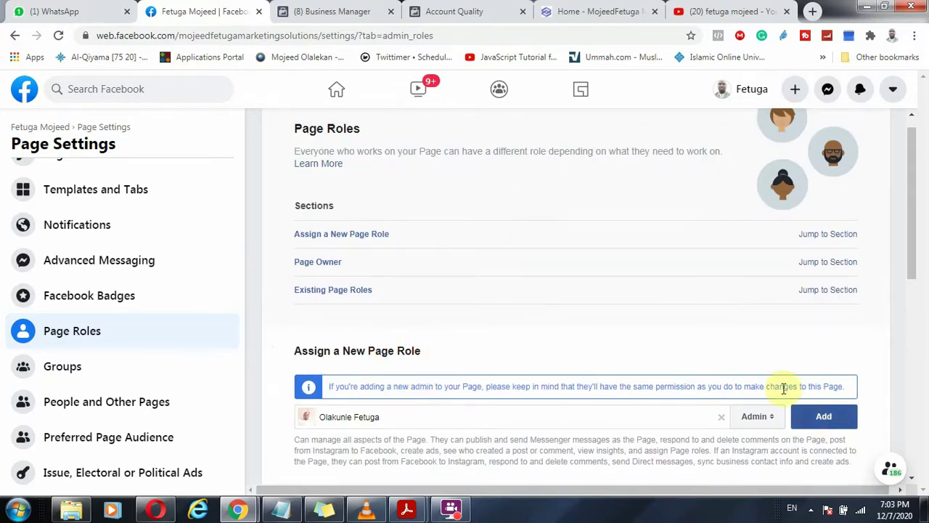
{"action": "left_click", "coordinate": [287, 512]}
Start a new line beneath the Old disabled / Newly created Facebook Account note.
{"action": "scroll", "coordinate": [473, 352], "scroll_direction": "down", "scroll_amount": 1}
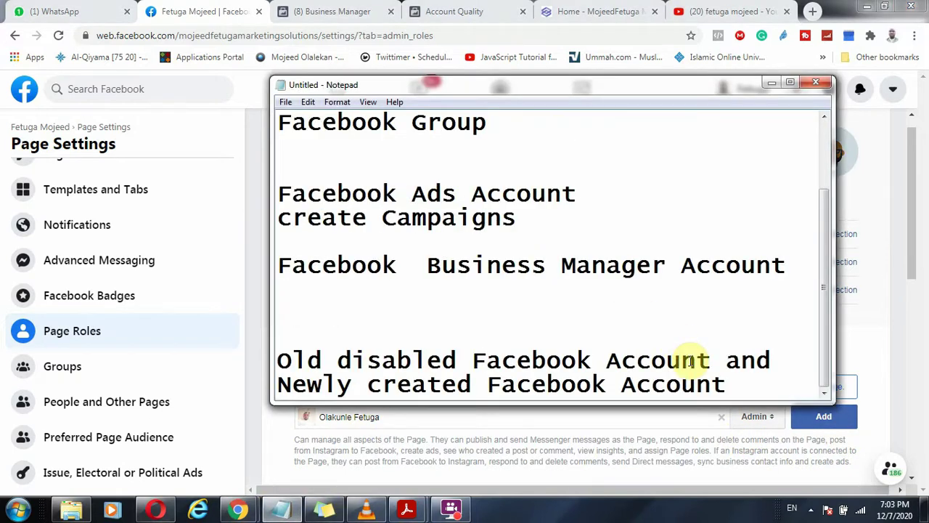
{"action": "key", "text": "Return"}
{"action": "key", "text": "Return"}
{"action": "key", "text": "Return"}
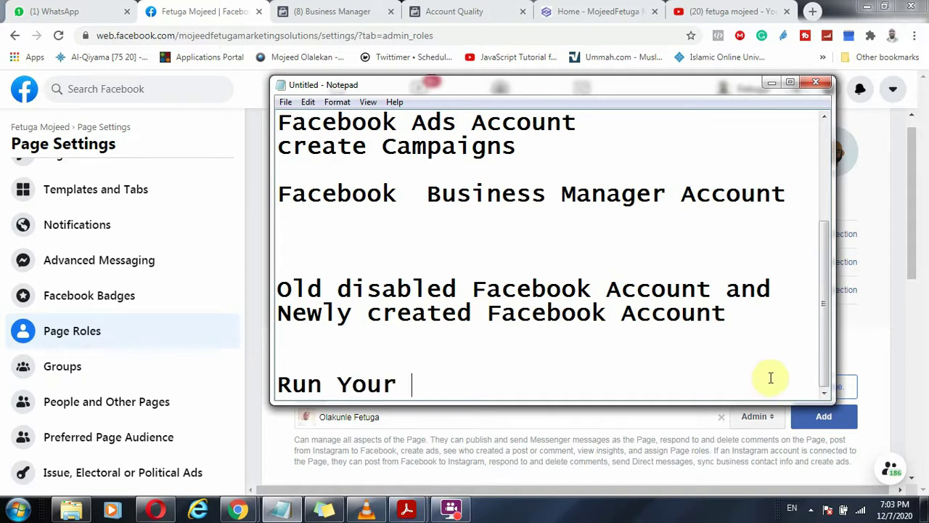
In Page Roles, check the role list and highlight the Admin role's permission description.
{"action": "left_click", "coordinate": [254, 352]}
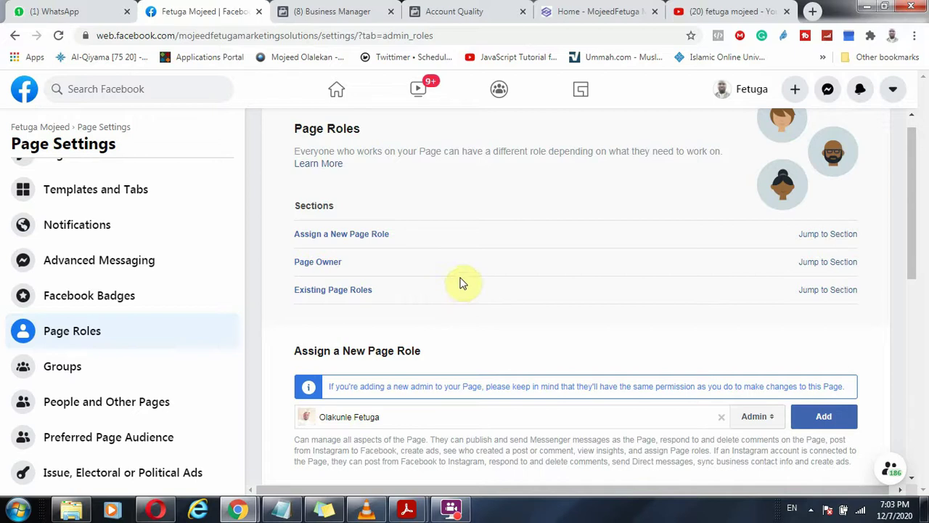
{"action": "scroll", "coordinate": [376, 308], "scroll_direction": "up", "scroll_amount": 1}
{"action": "scroll", "coordinate": [100, 191], "scroll_direction": "up", "scroll_amount": 1}
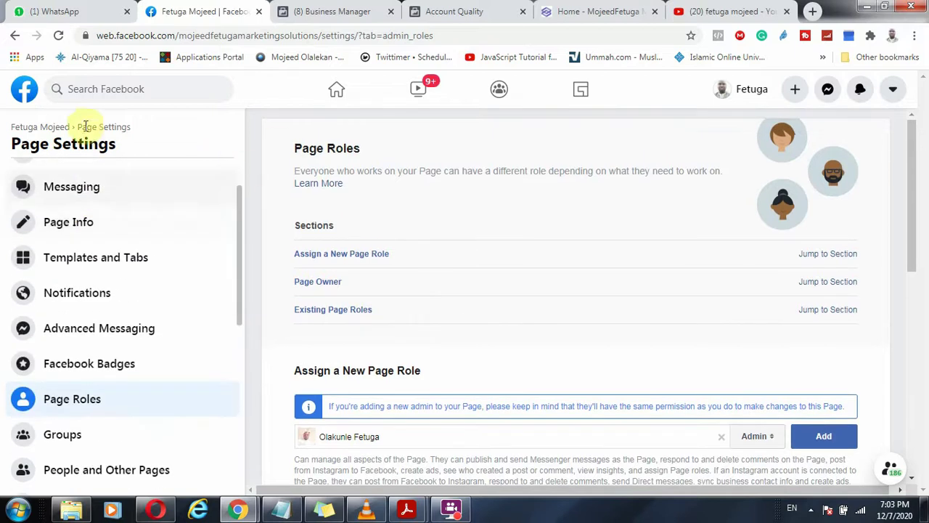
{"action": "scroll", "coordinate": [49, 346], "scroll_direction": "down", "scroll_amount": 3}
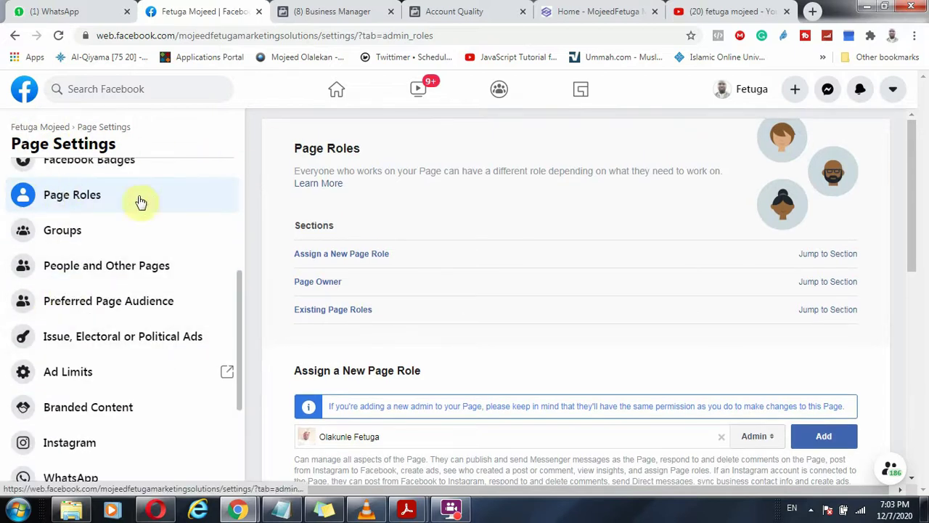
{"action": "scroll", "coordinate": [339, 279], "scroll_direction": "down", "scroll_amount": 2}
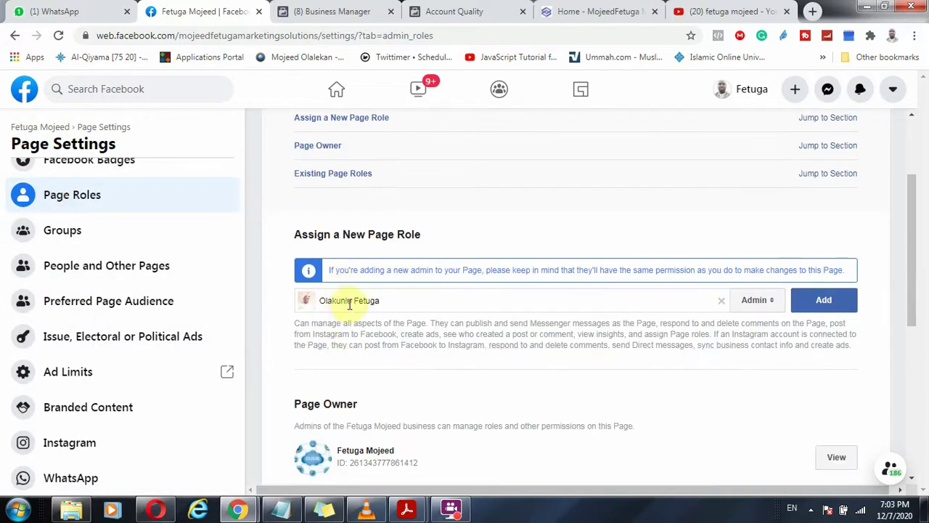
{"action": "left_click", "coordinate": [756, 304]}
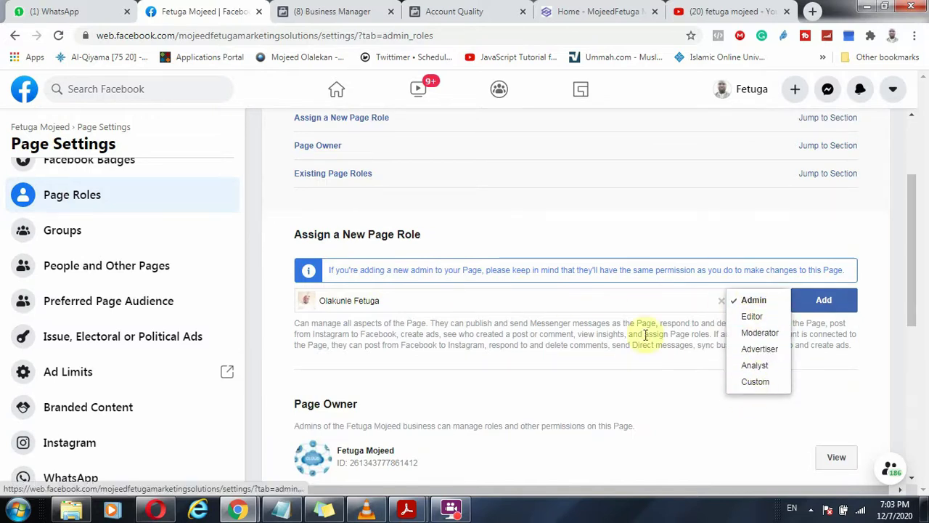
{"action": "left_click", "coordinate": [612, 353]}
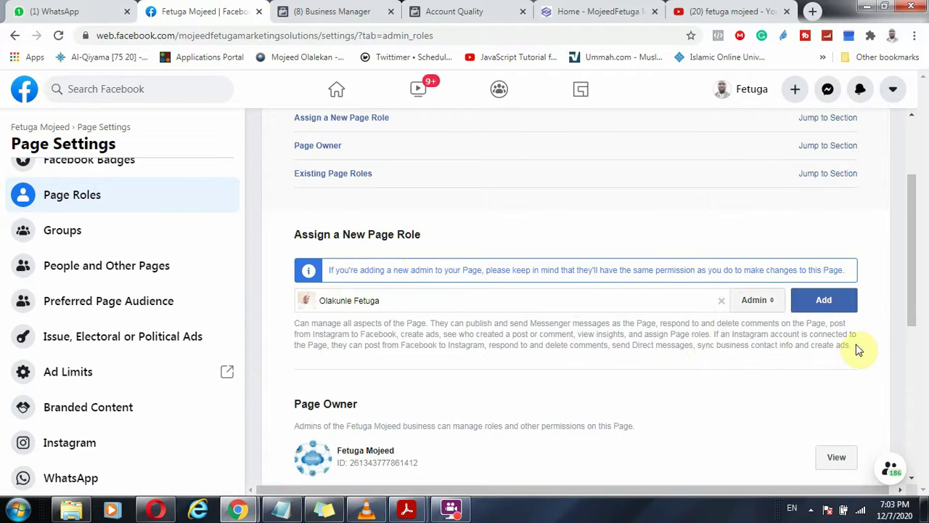
{"action": "left_click_drag", "start_coordinate": [857, 350], "coordinate": [299, 319]}
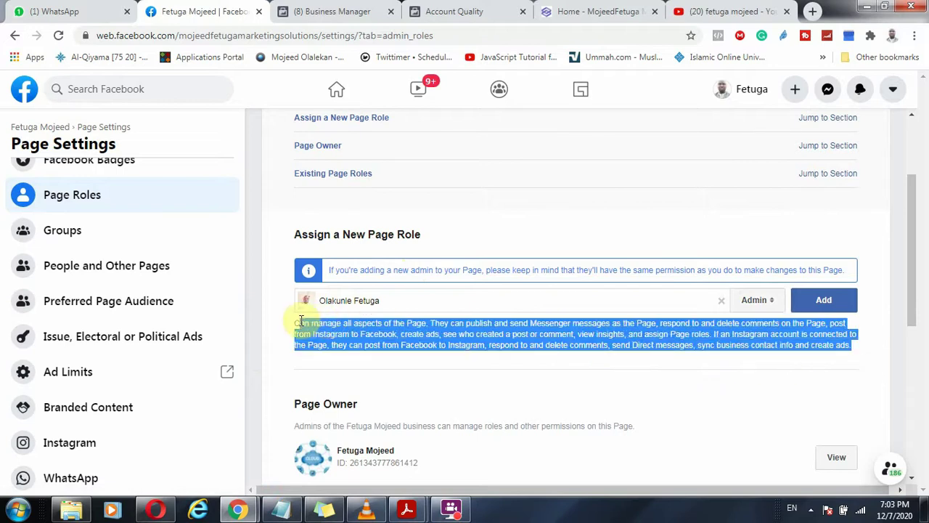
Change the friend's new Page role from Admin to Editor.
{"action": "left_click", "coordinate": [755, 299]}
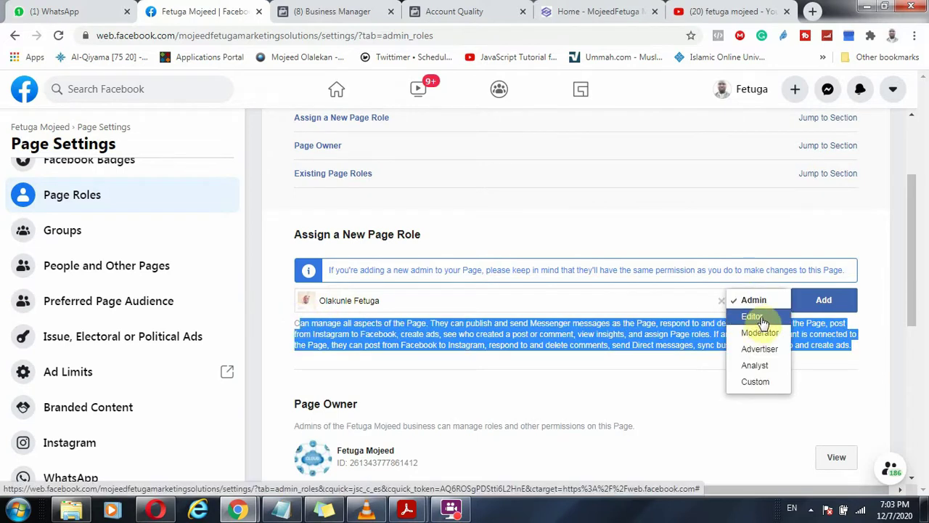
{"action": "left_click", "coordinate": [753, 316]}
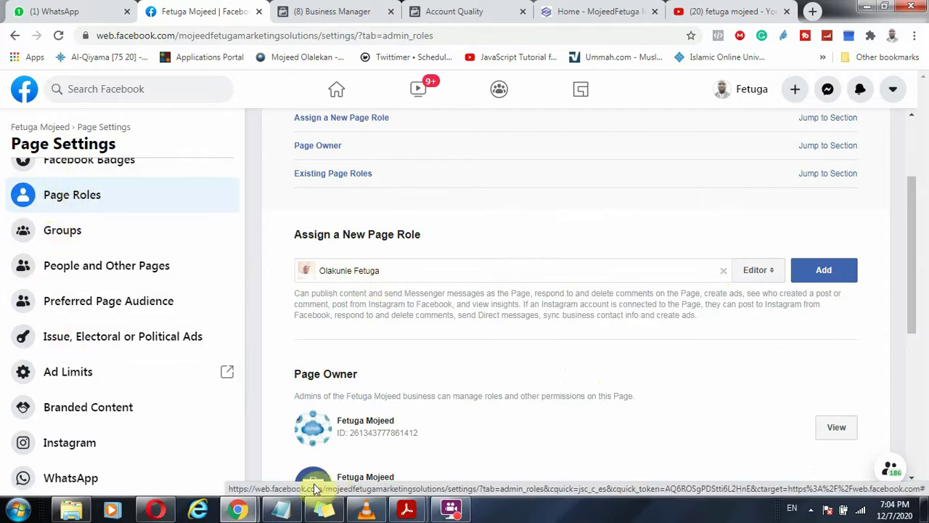
{"action": "left_click", "coordinate": [281, 508]}
Return to the browser and open the Account Quality page showing the restricted business account.
{"action": "scroll", "coordinate": [425, 276], "scroll_direction": "up", "scroll_amount": 2}
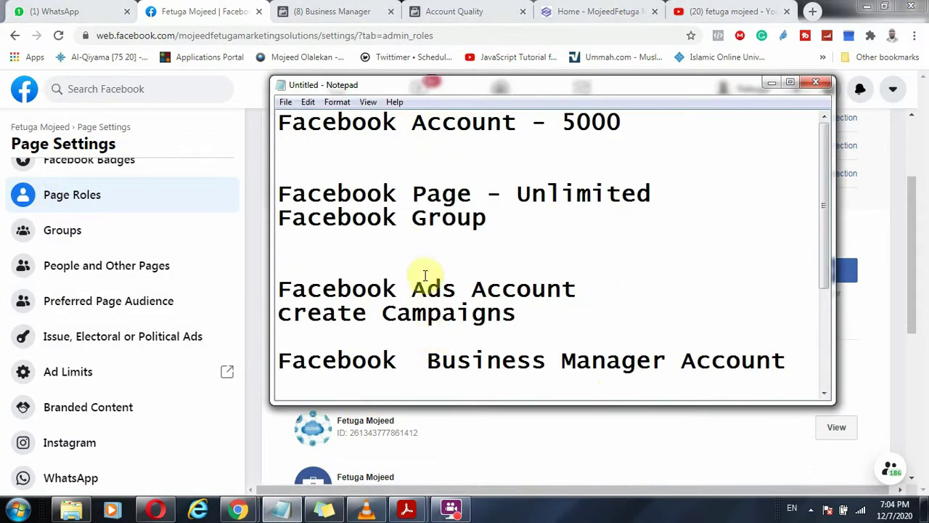
{"action": "left_click", "coordinate": [254, 285]}
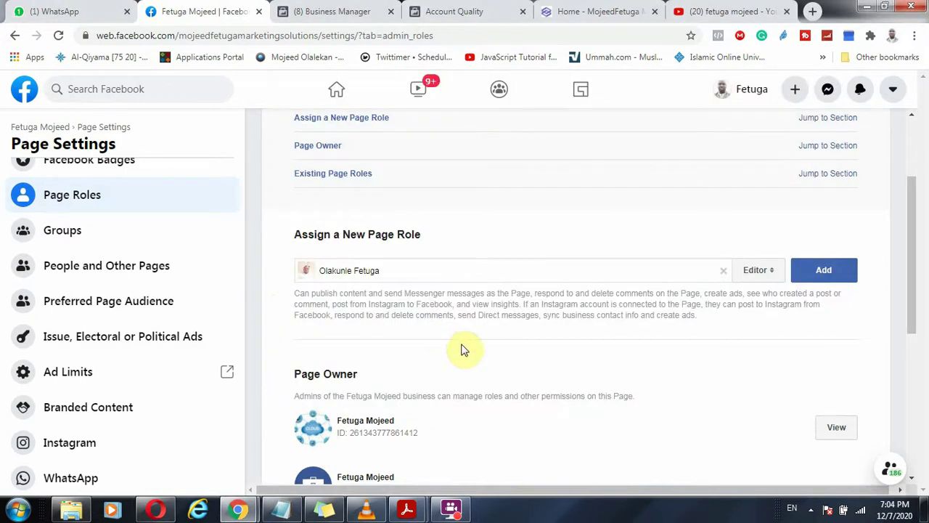
{"action": "scroll", "coordinate": [465, 350], "scroll_direction": "up", "scroll_amount": 2}
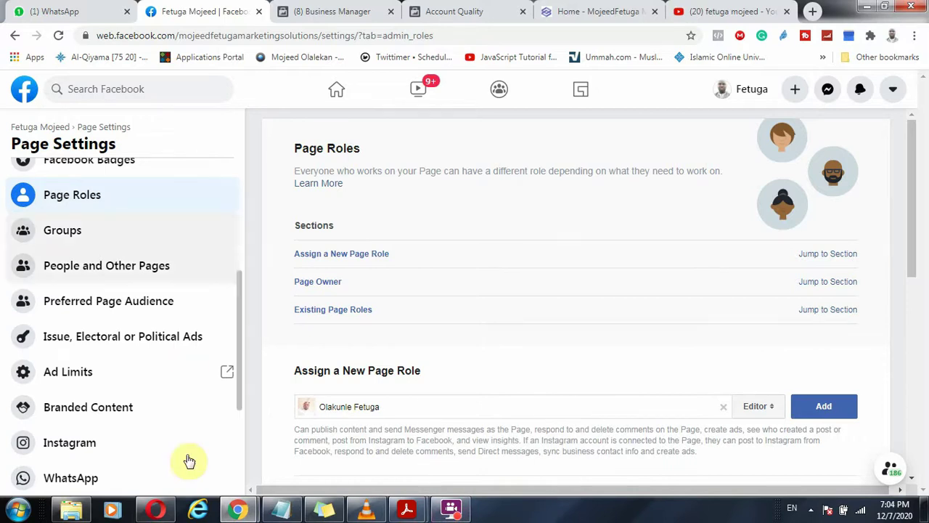
{"action": "left_click", "coordinate": [466, 9]}
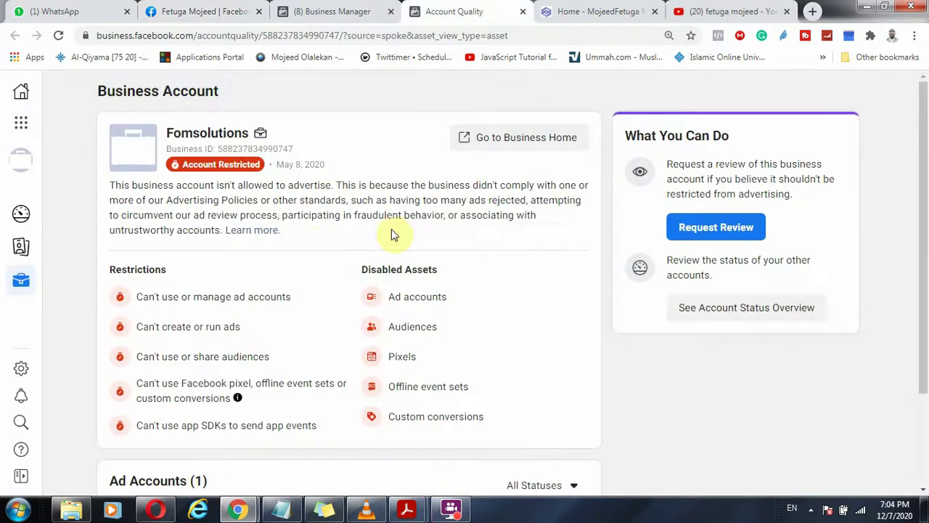